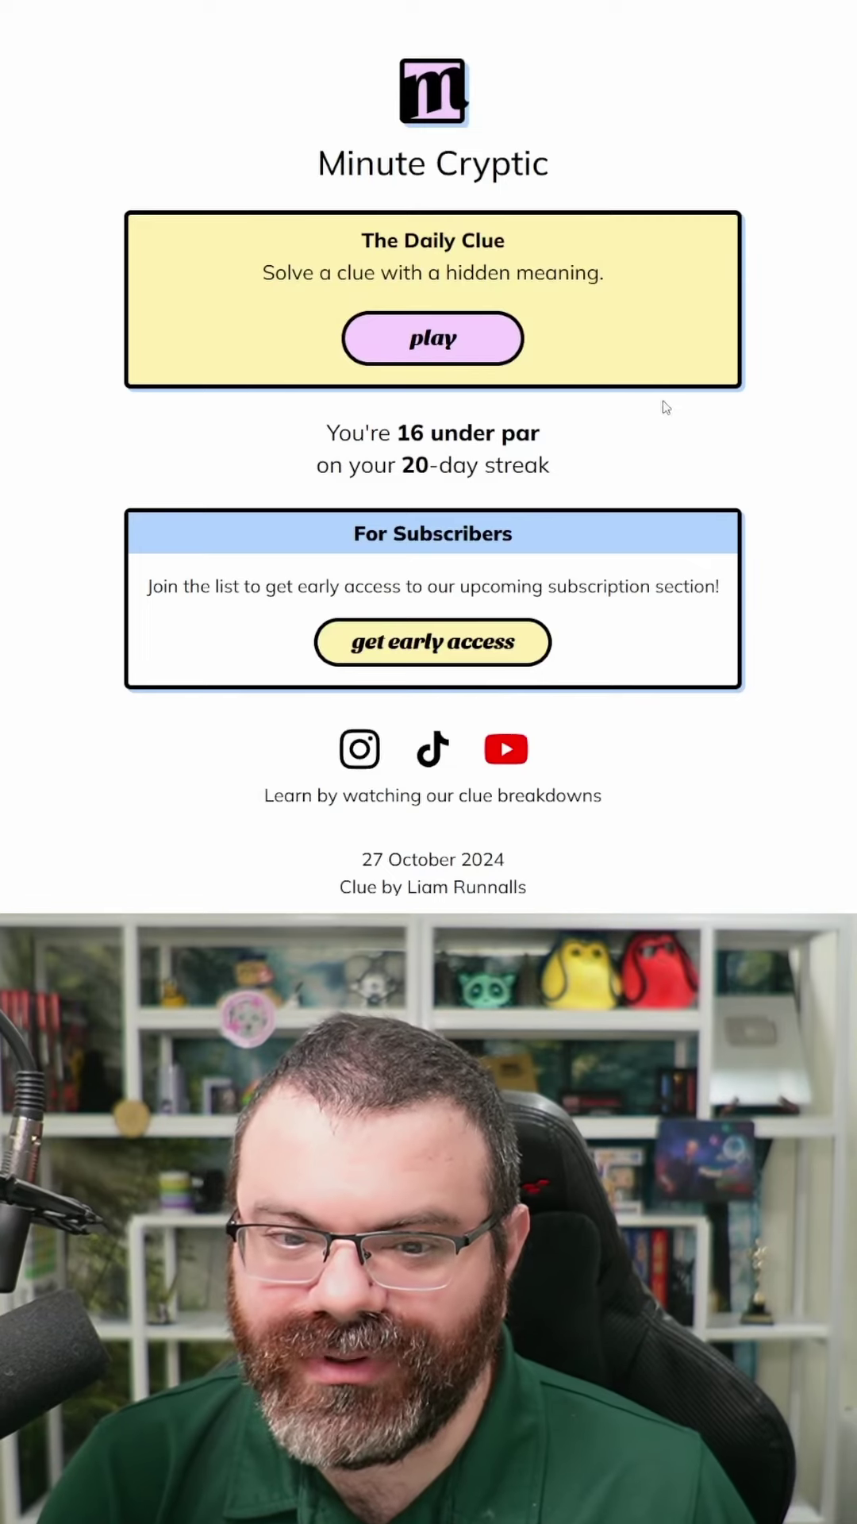
Step: Start the Daily Clue card's puzzle to reveal the four-letter clue
click(457, 343)
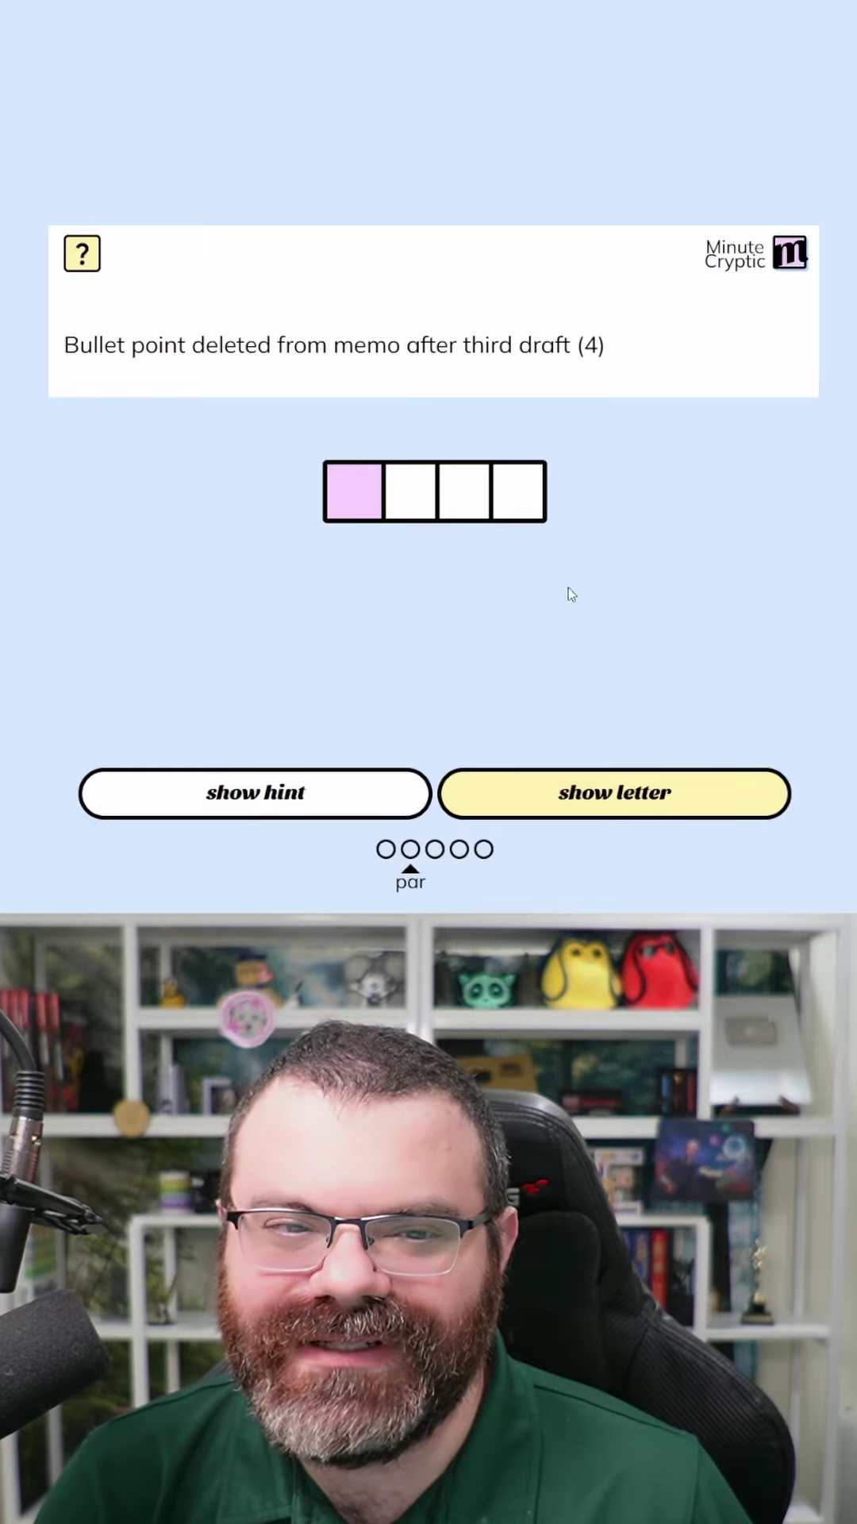
Step: Highlight the whole clue, then 'Bullet point' and 'draft', clearing each highlight
mouse_move(589, 347)
mouse_down()
mouse_move(72, 346)
mouse_move(631, 345)
mouse_up()
click(58, 359)
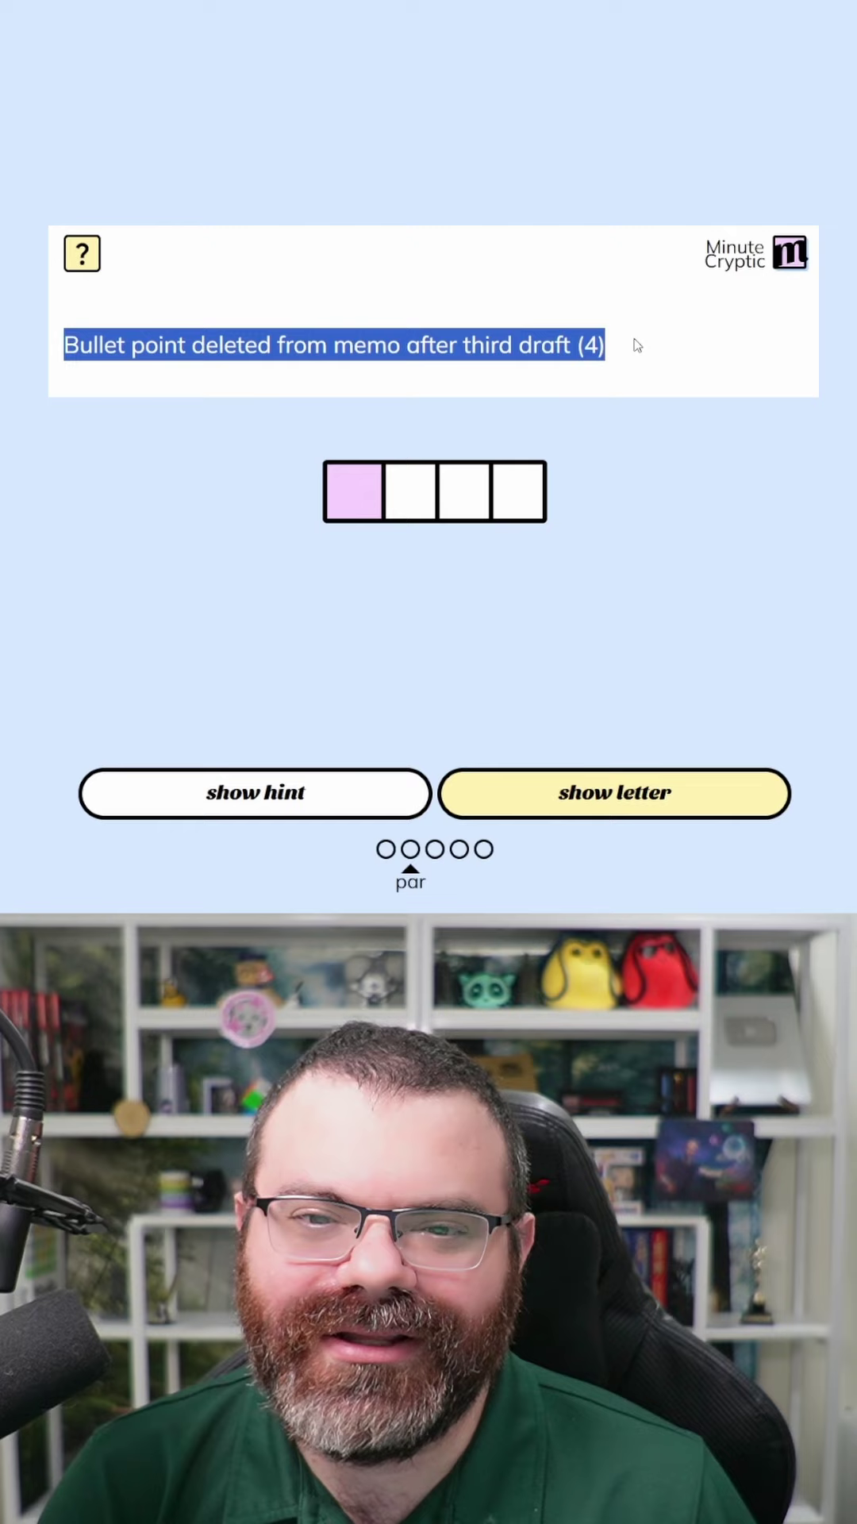
click(51, 345)
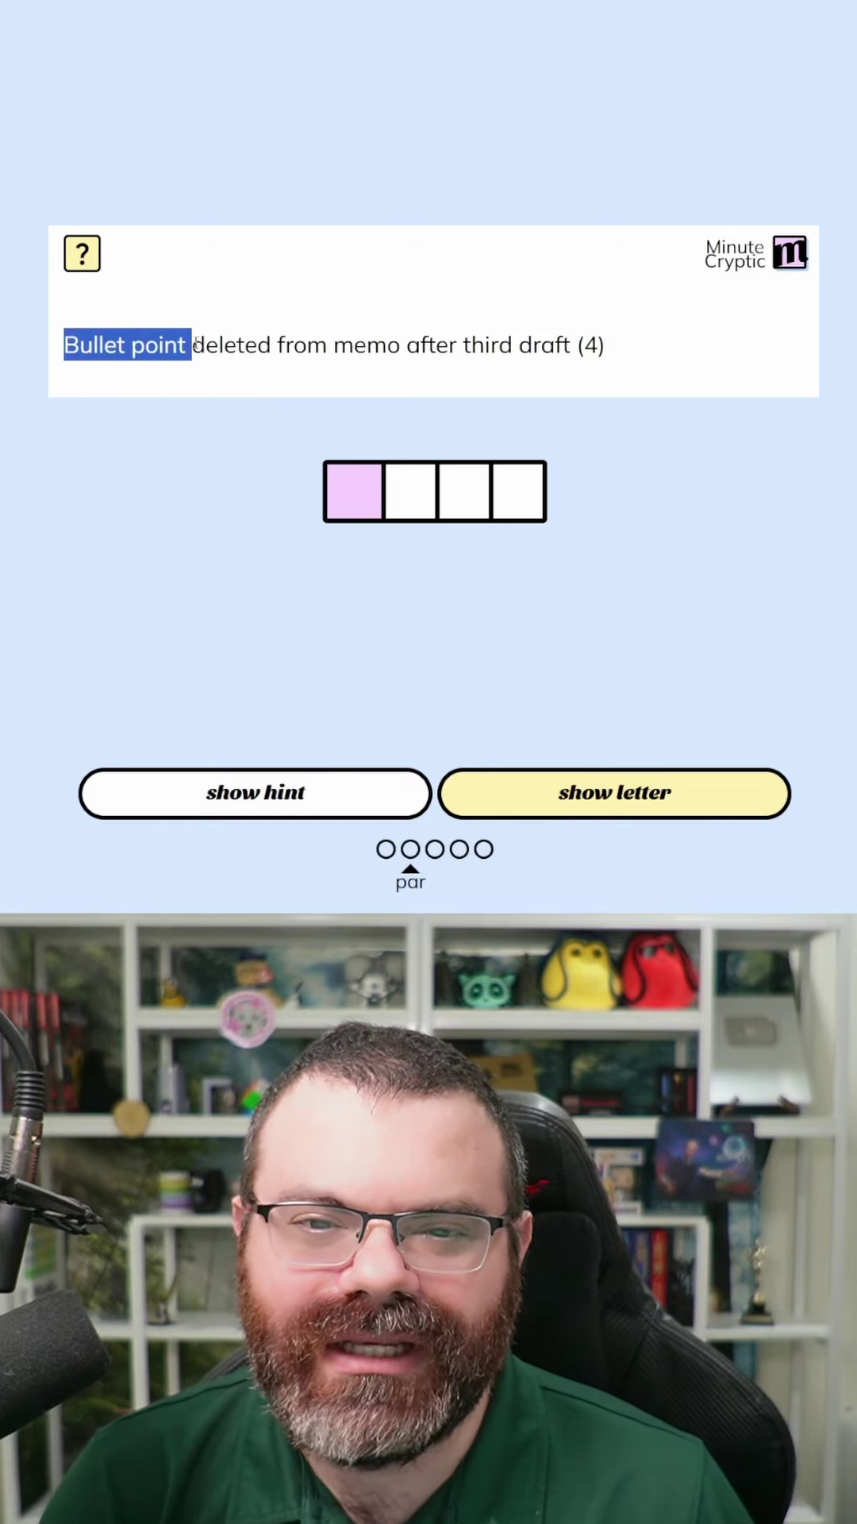
click(525, 348)
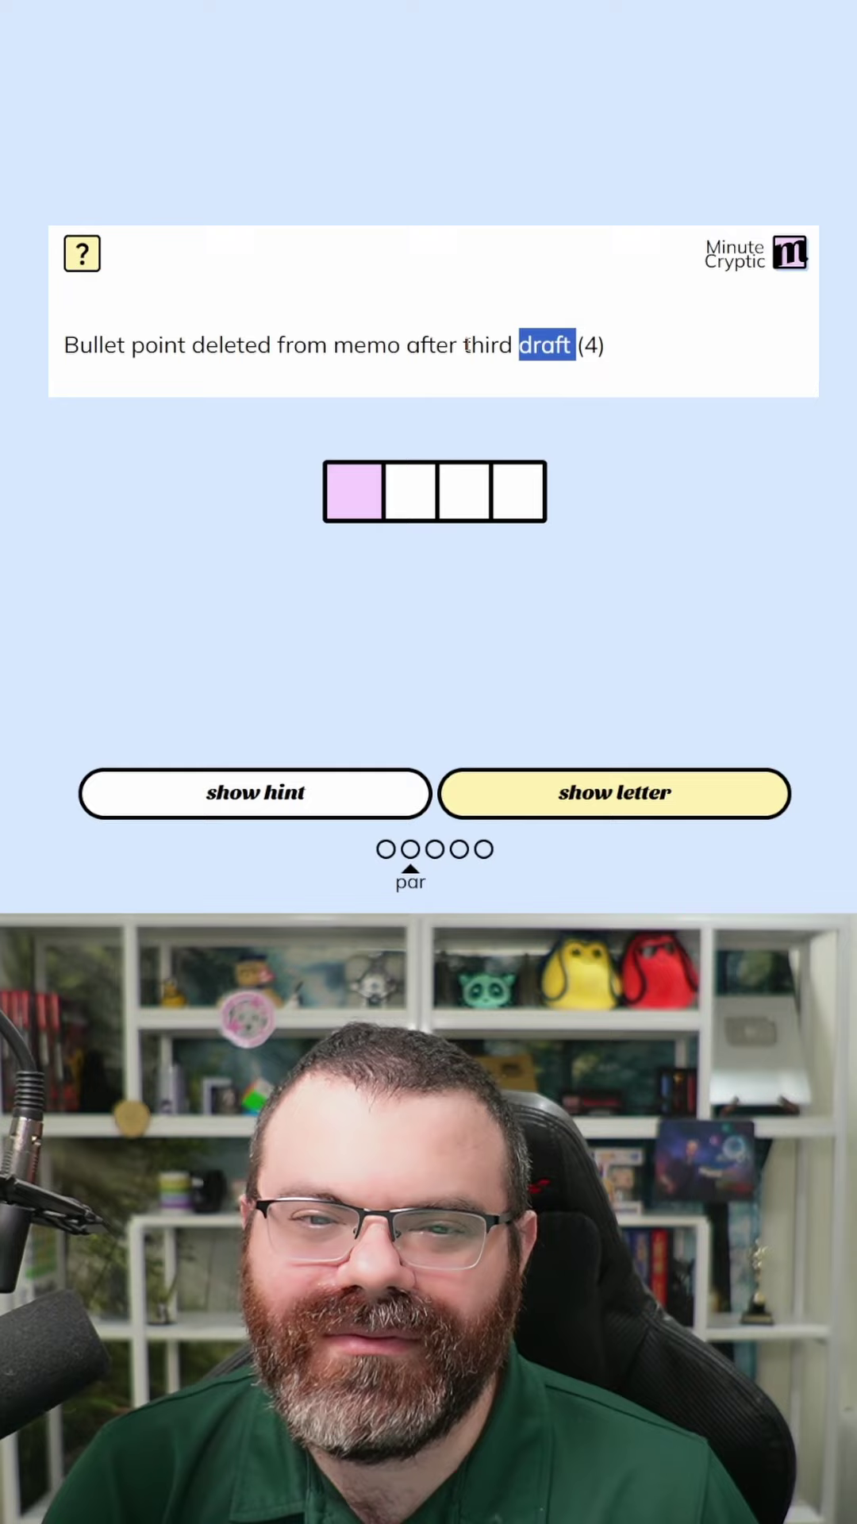
drag(519, 346, 463, 346)
click(575, 391)
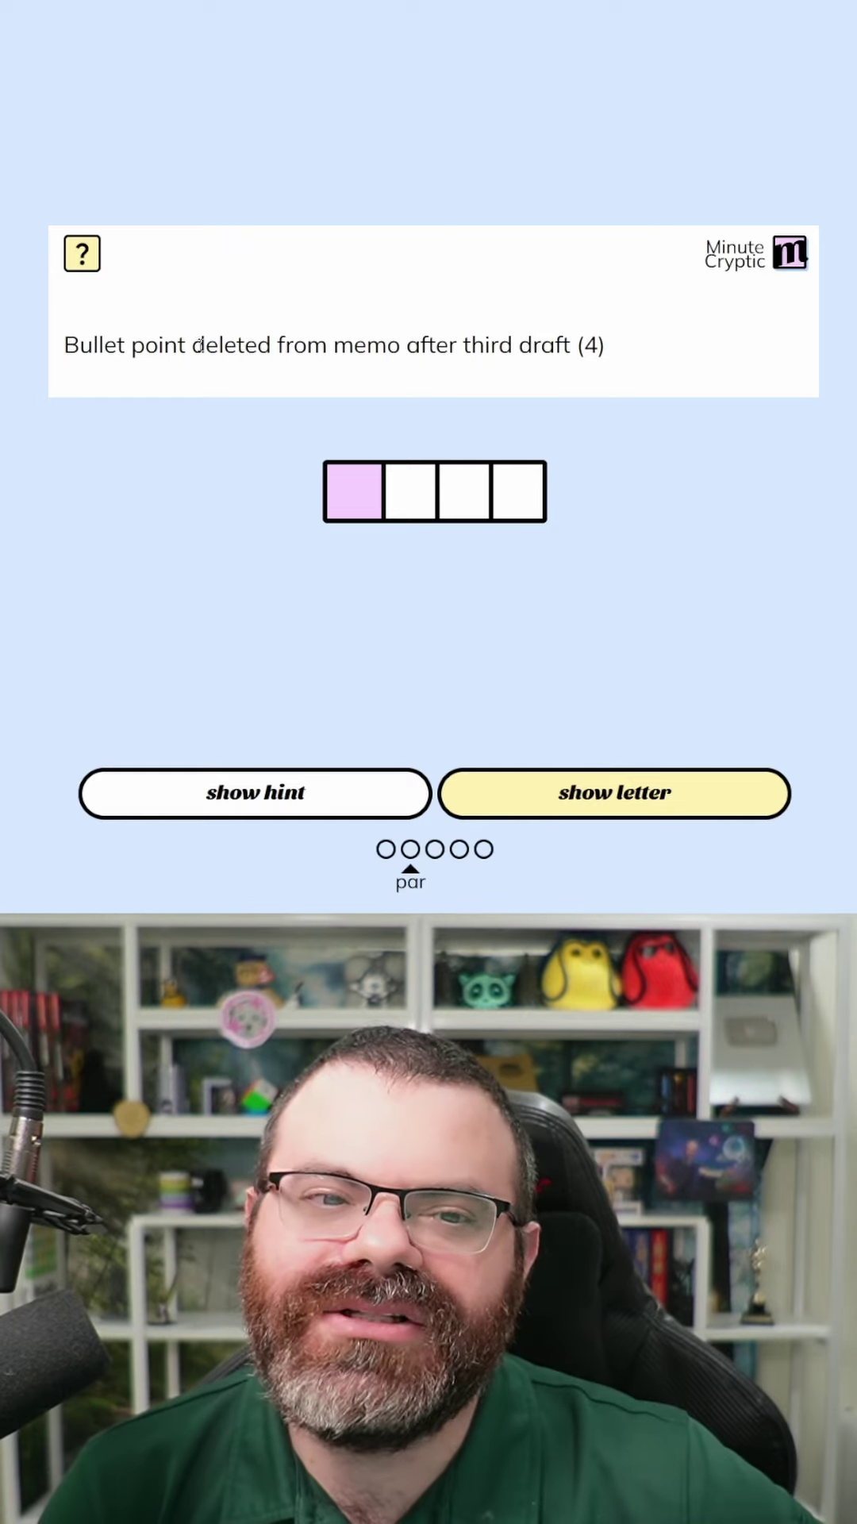
Step: Highlight 'deleted', 'Bullet point' and letters of 'memo' to work out MEM
drag(192, 343, 276, 343)
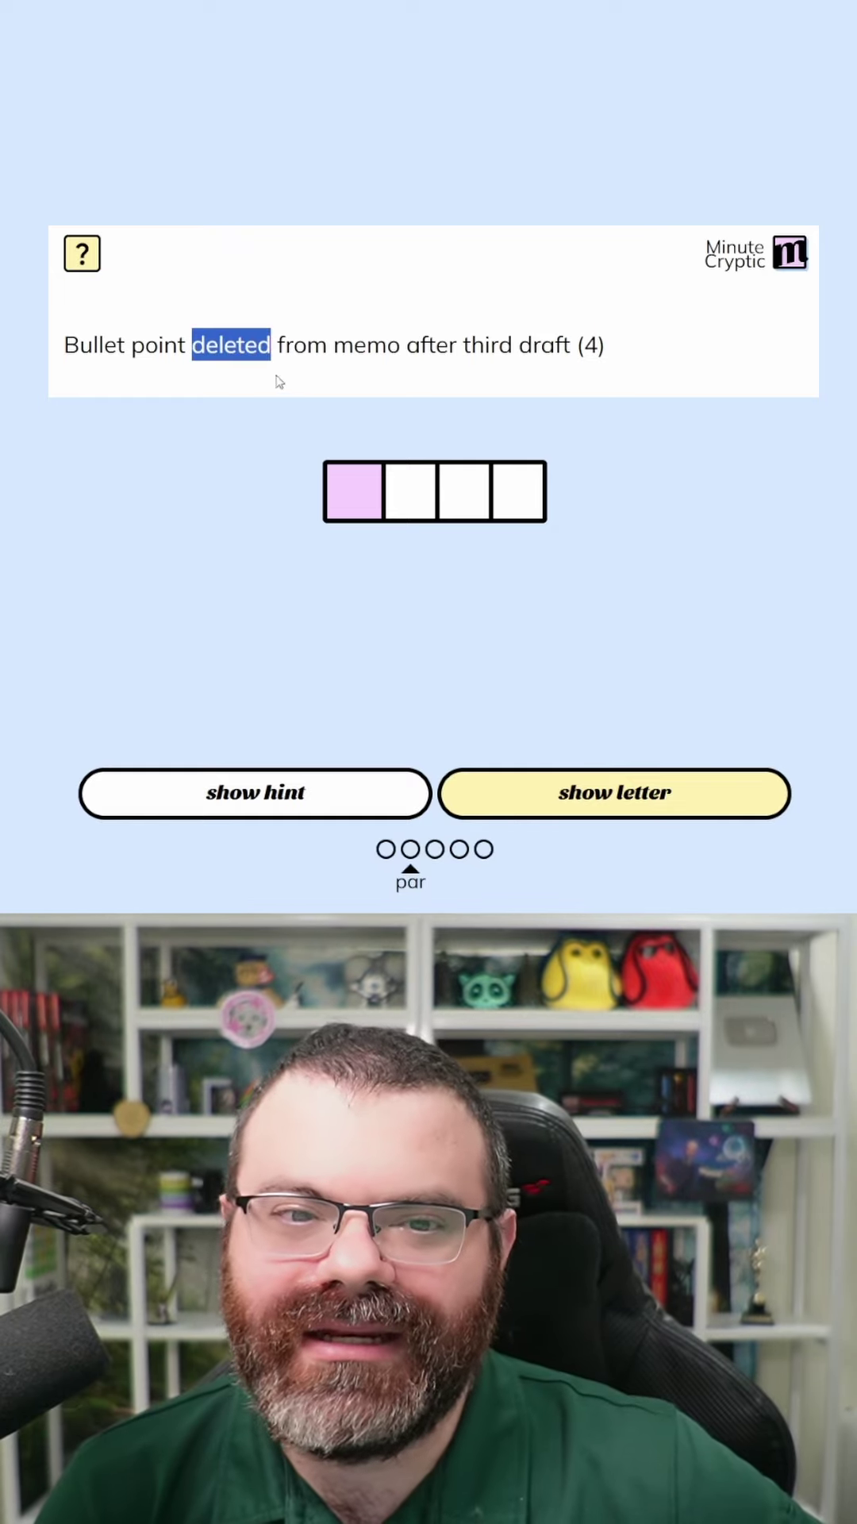
drag(65, 345, 131, 344)
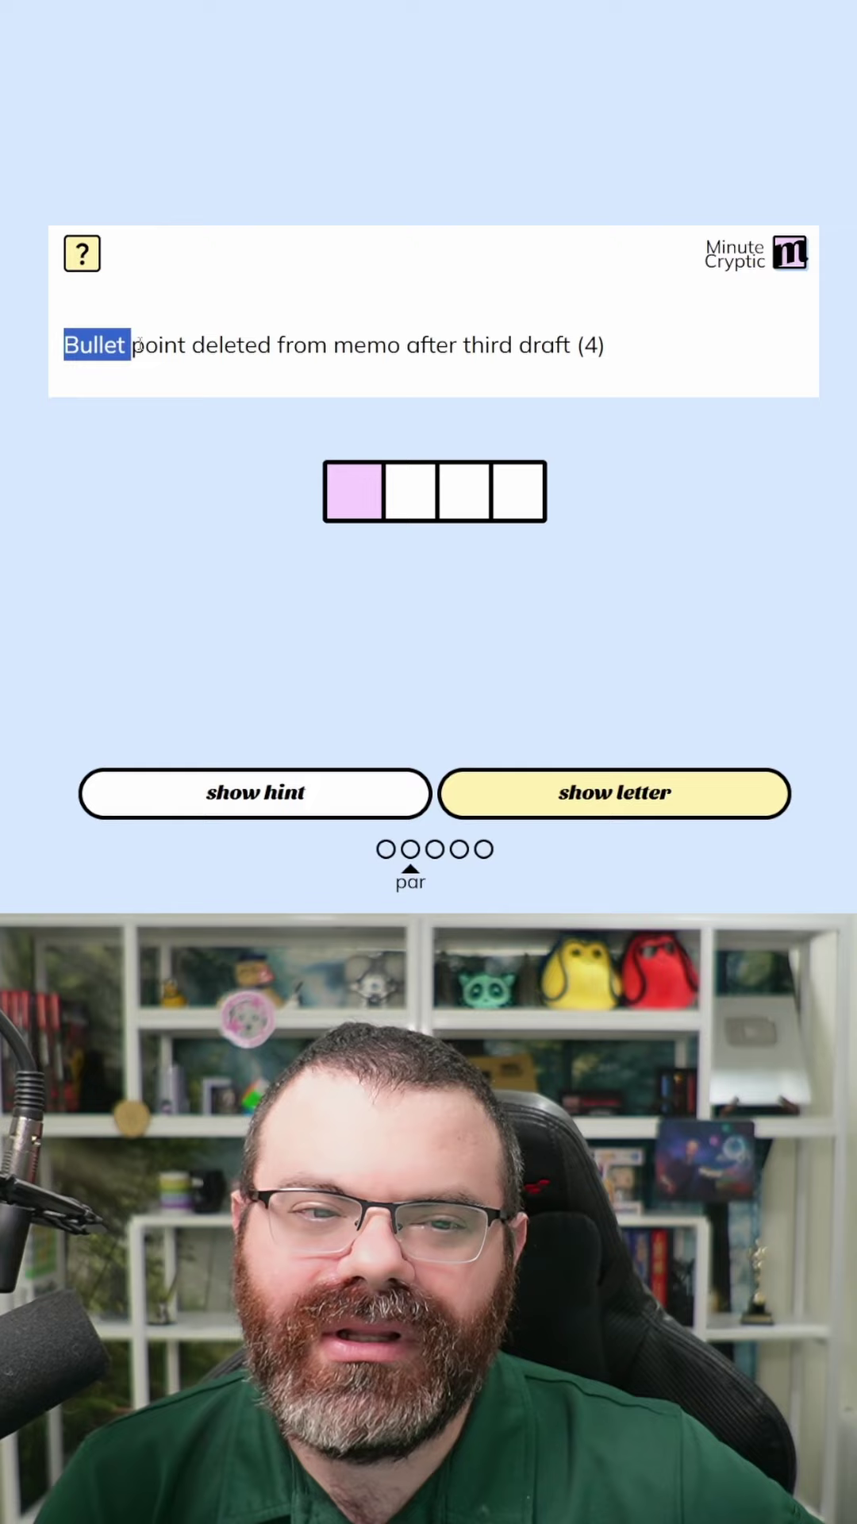
drag(198, 345, 405, 345)
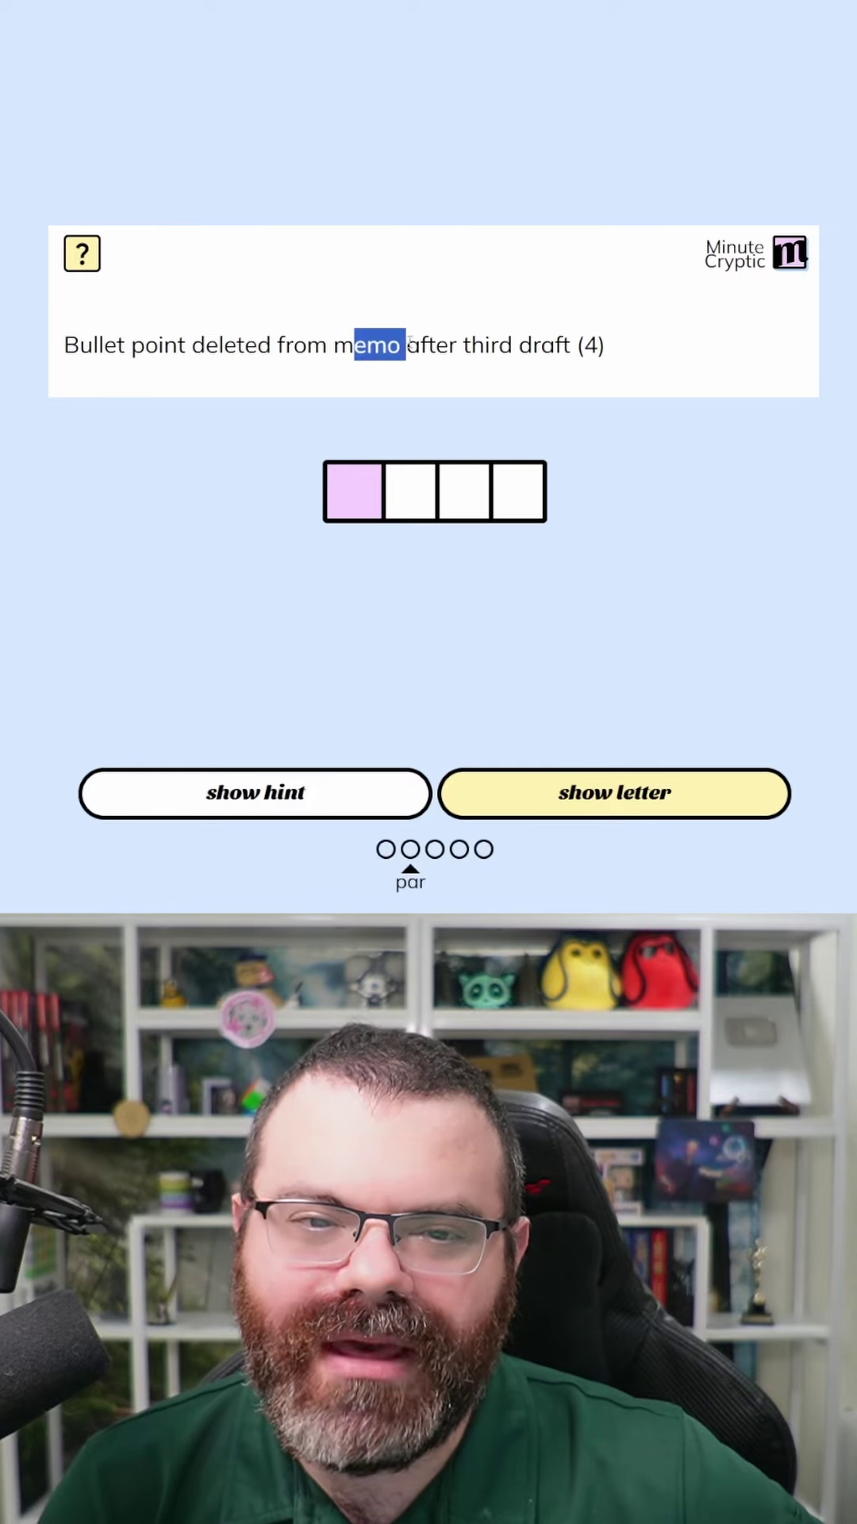
drag(65, 345, 180, 344)
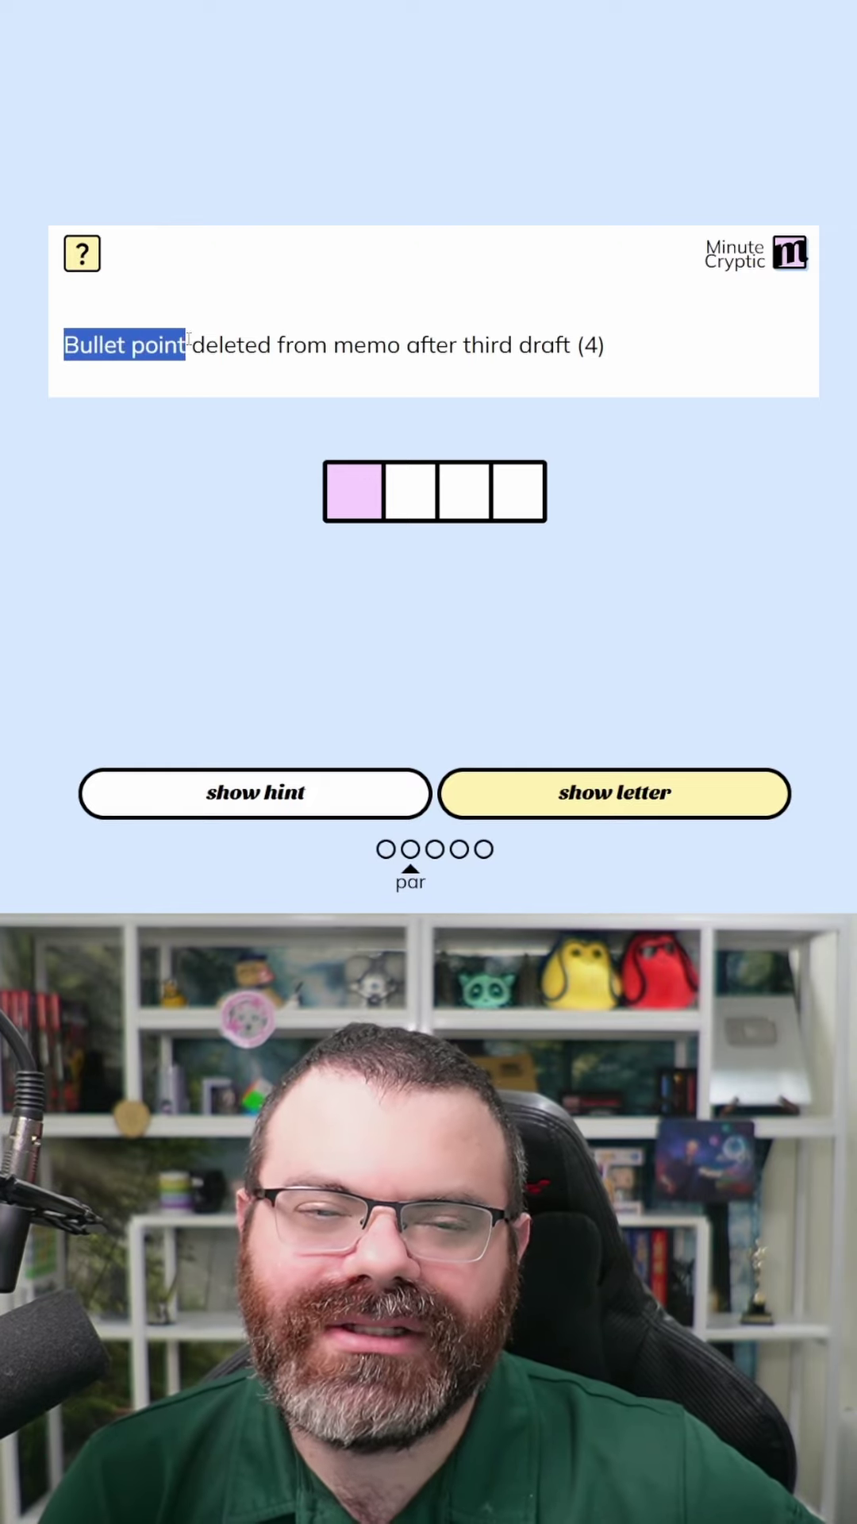
drag(335, 344, 387, 344)
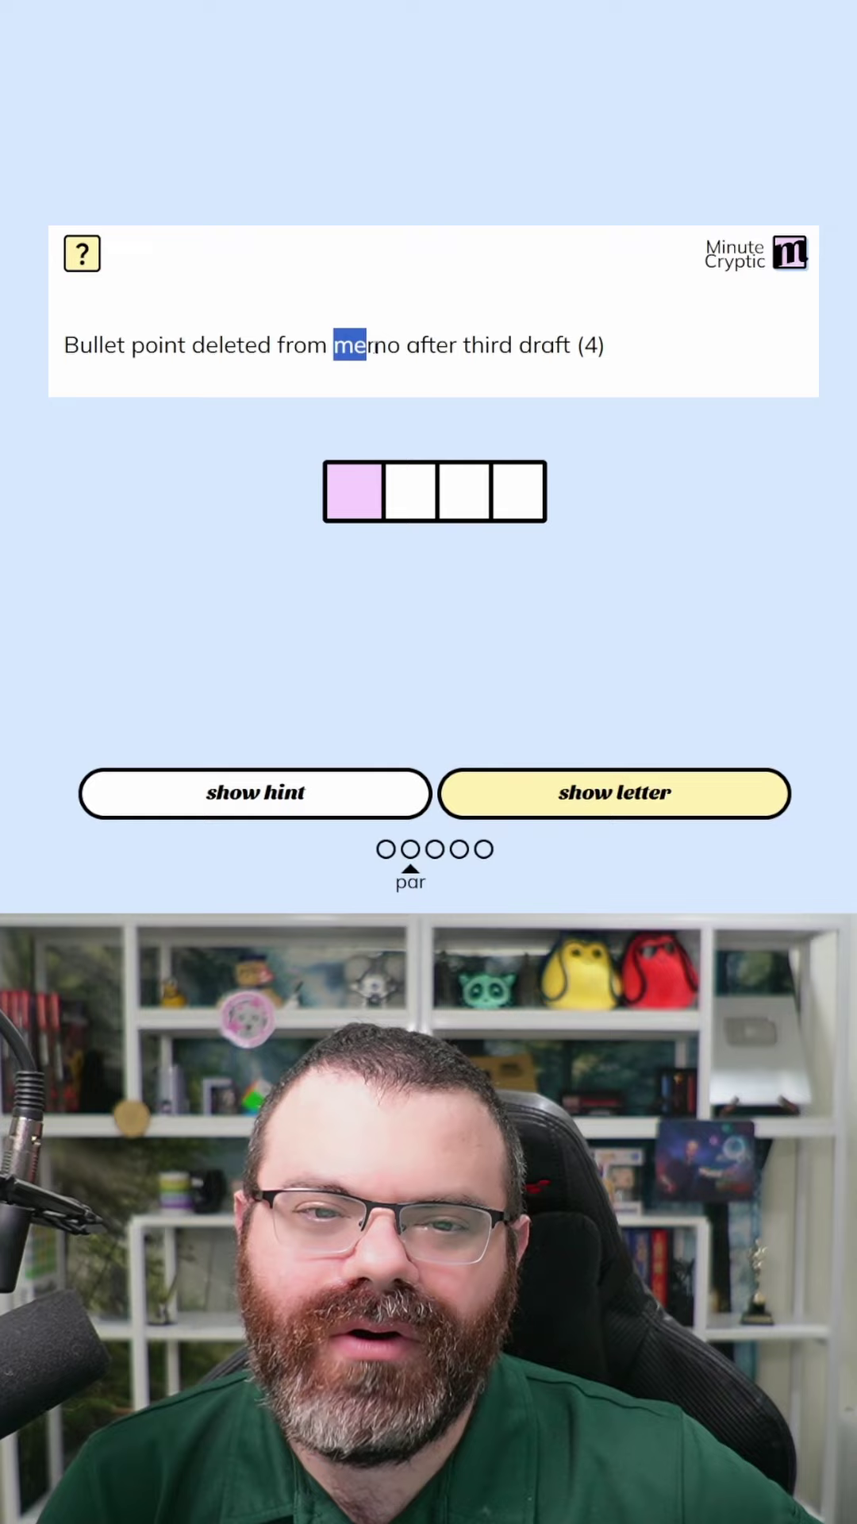
text(mem)
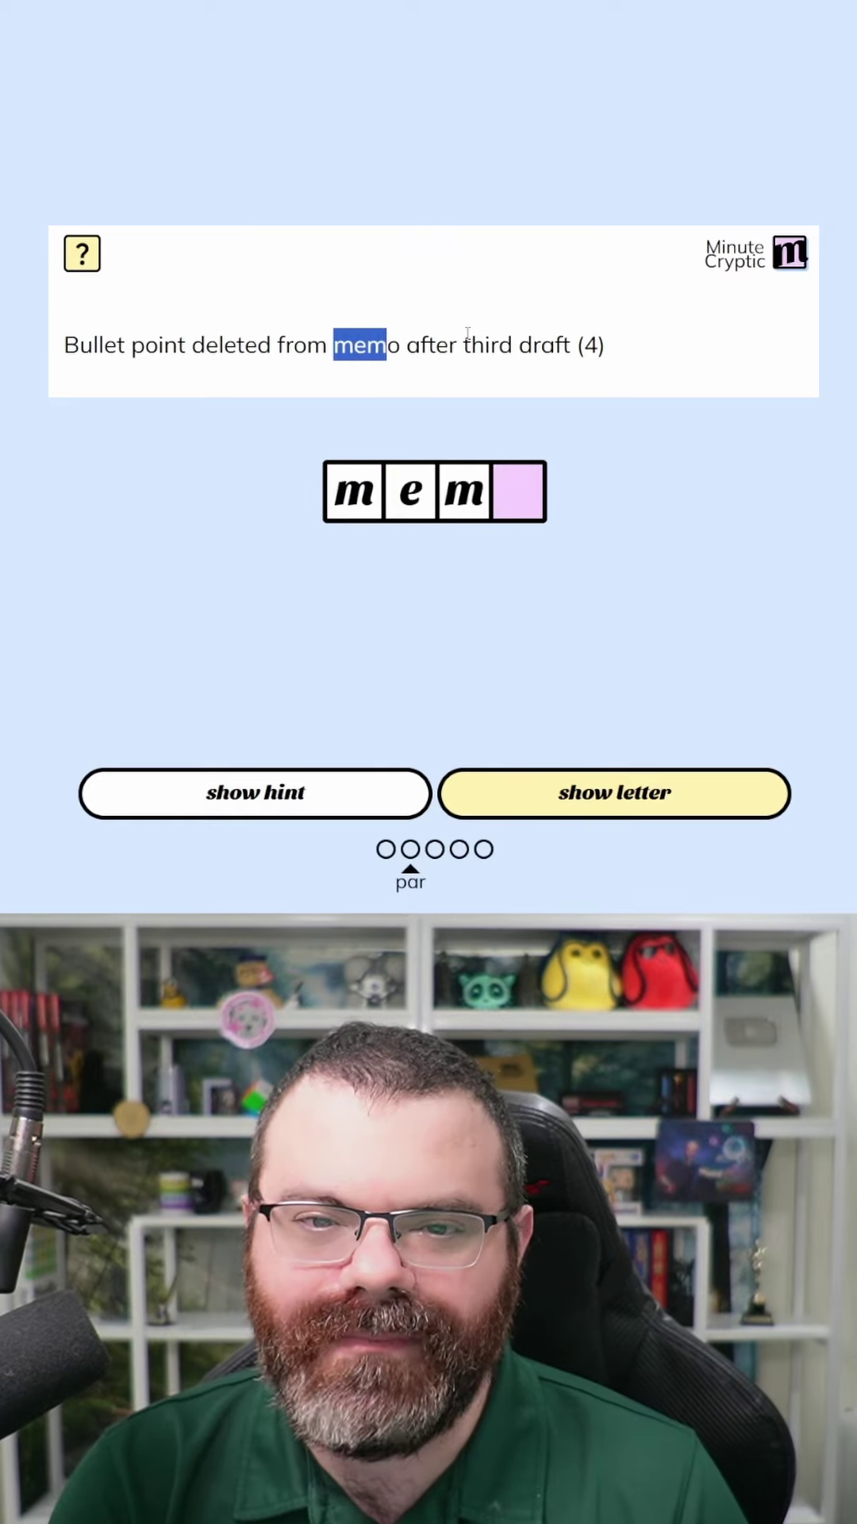
Step: Clear the answer boxes, move to box 2, and highlight 'third' and 'draft'
key(BackSpace)
key(BackSpace)
key(BackSpace)
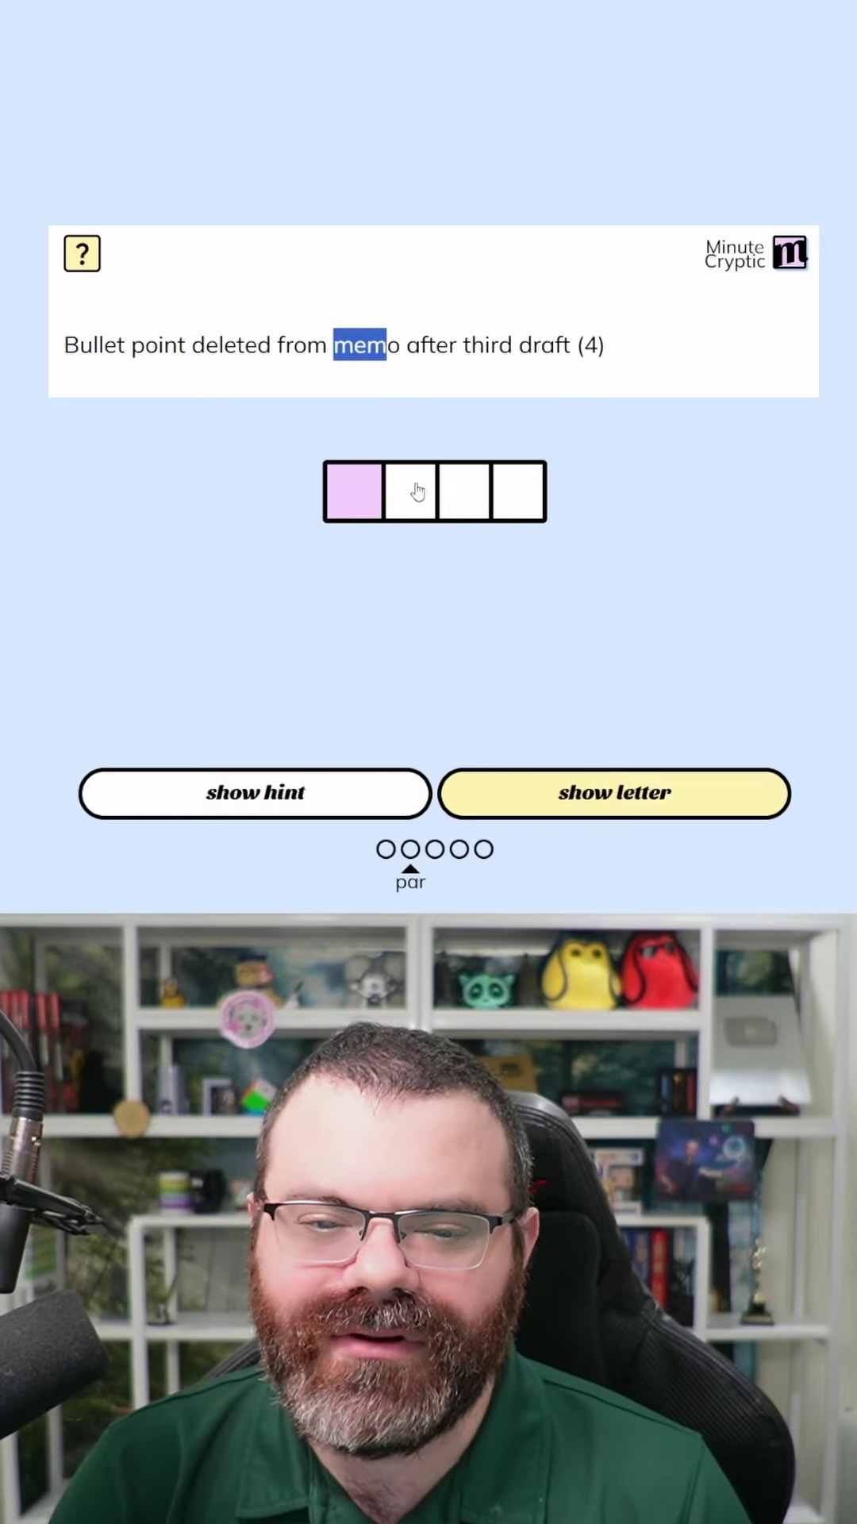
key(Right)
text(mem)
click(410, 491)
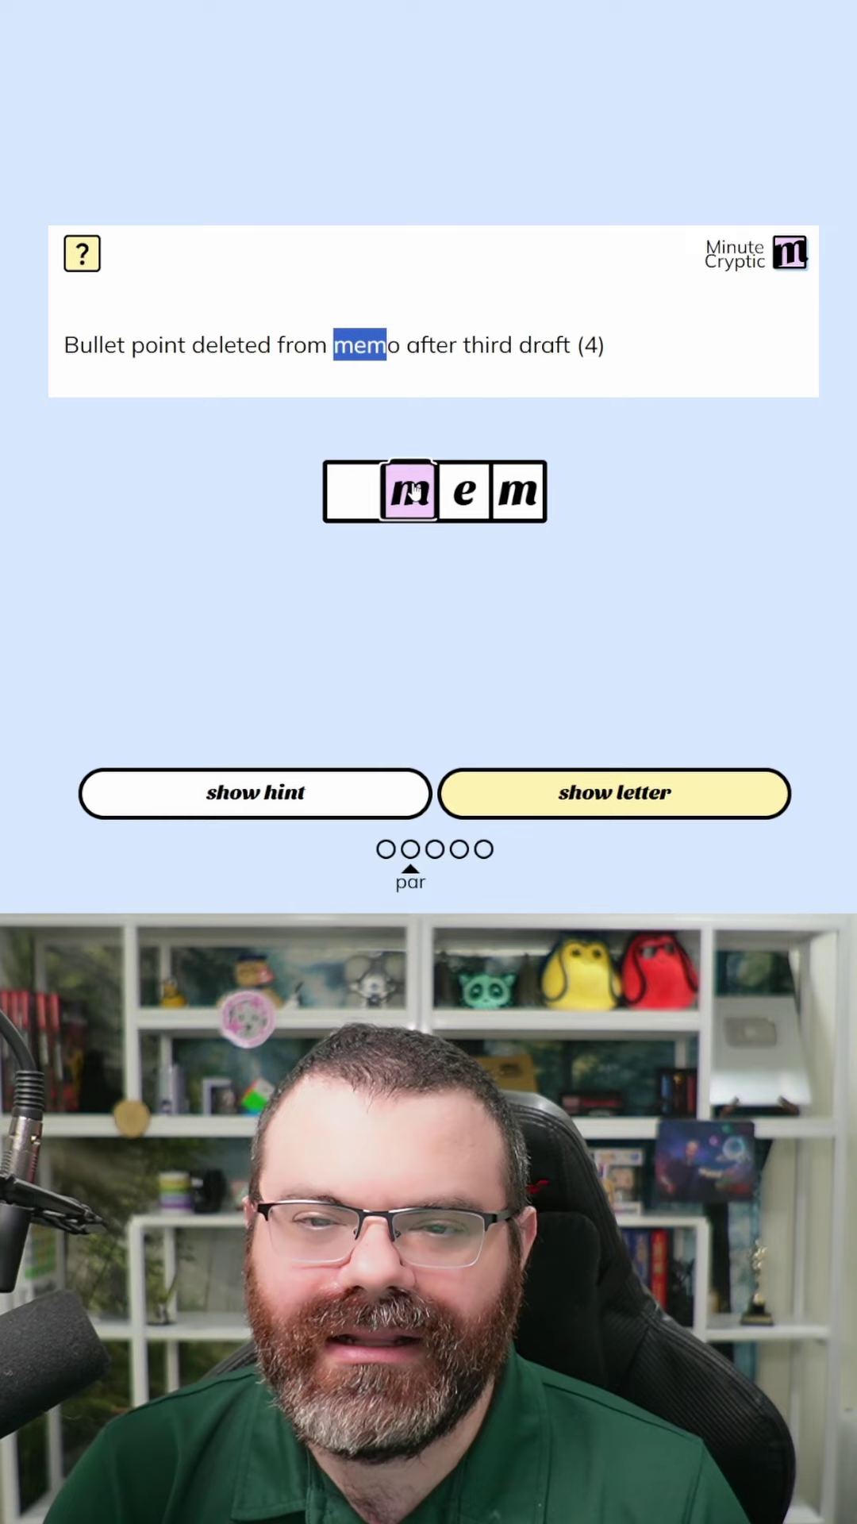
drag(430, 345, 437, 345)
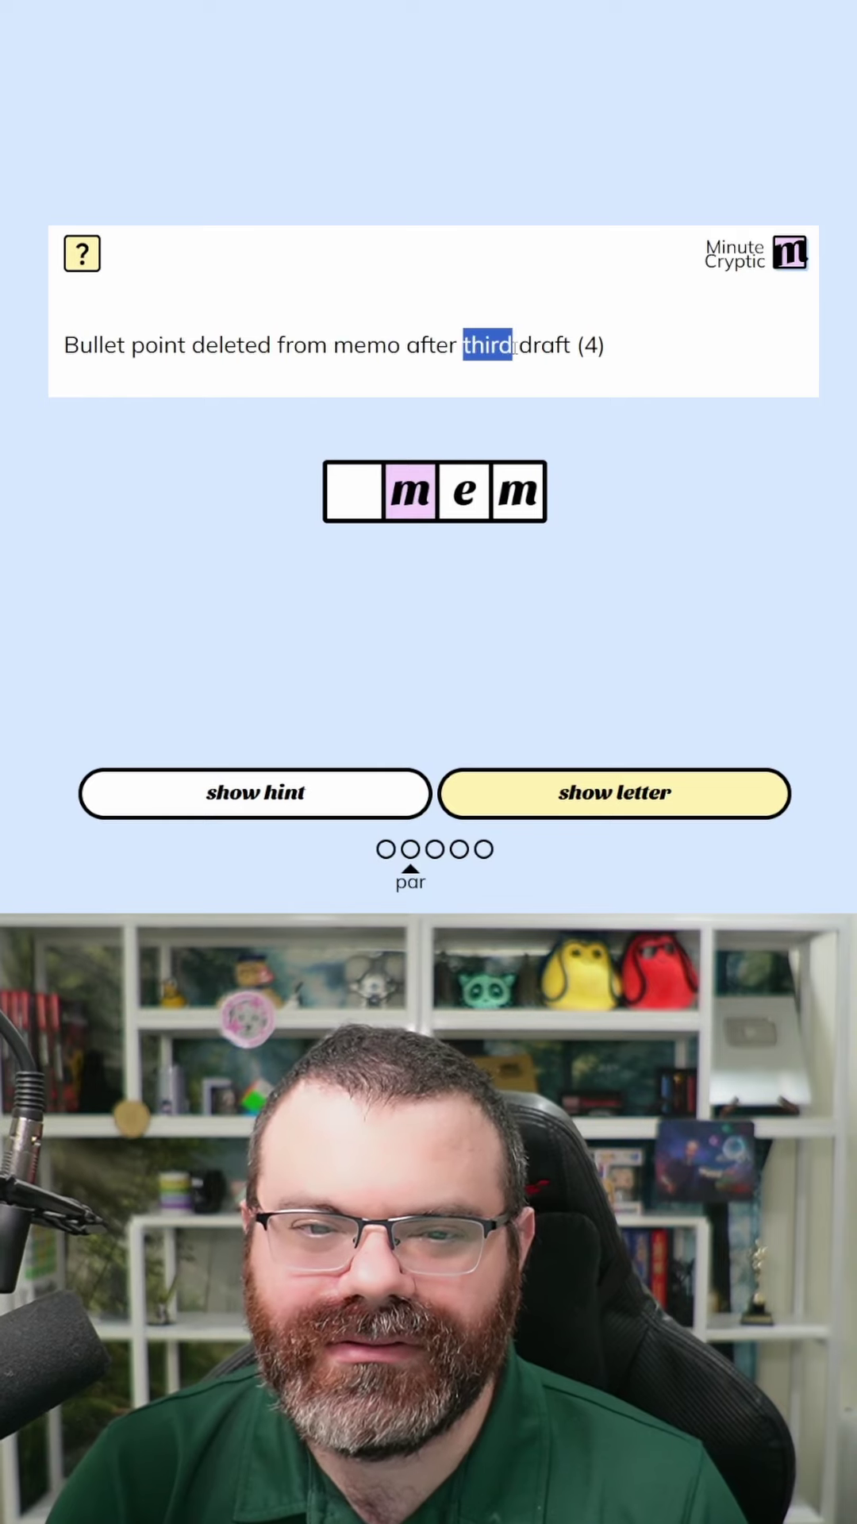
double_click(546, 345)
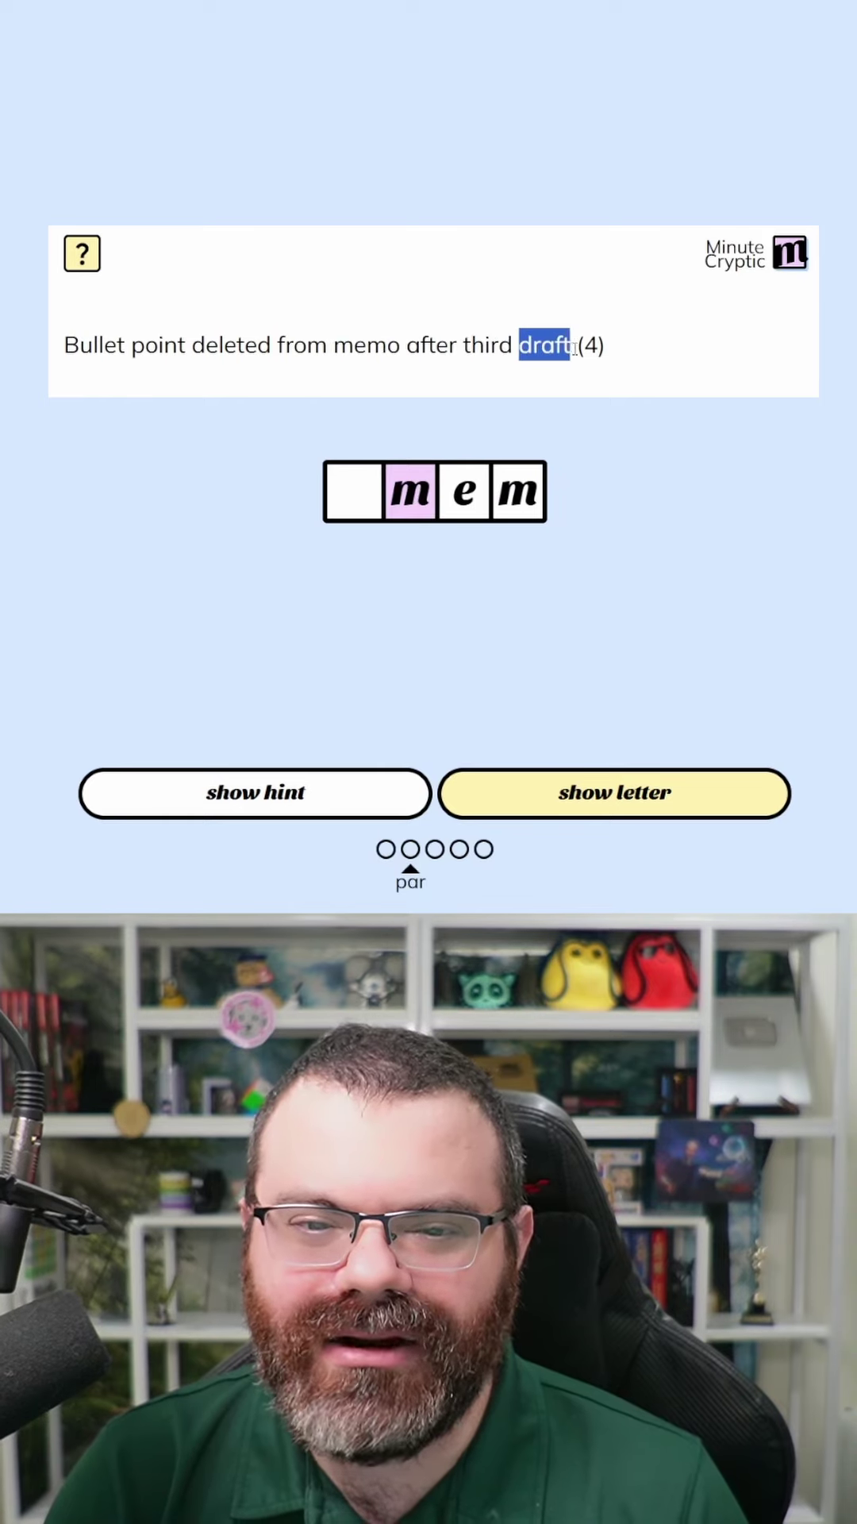
click(354, 491)
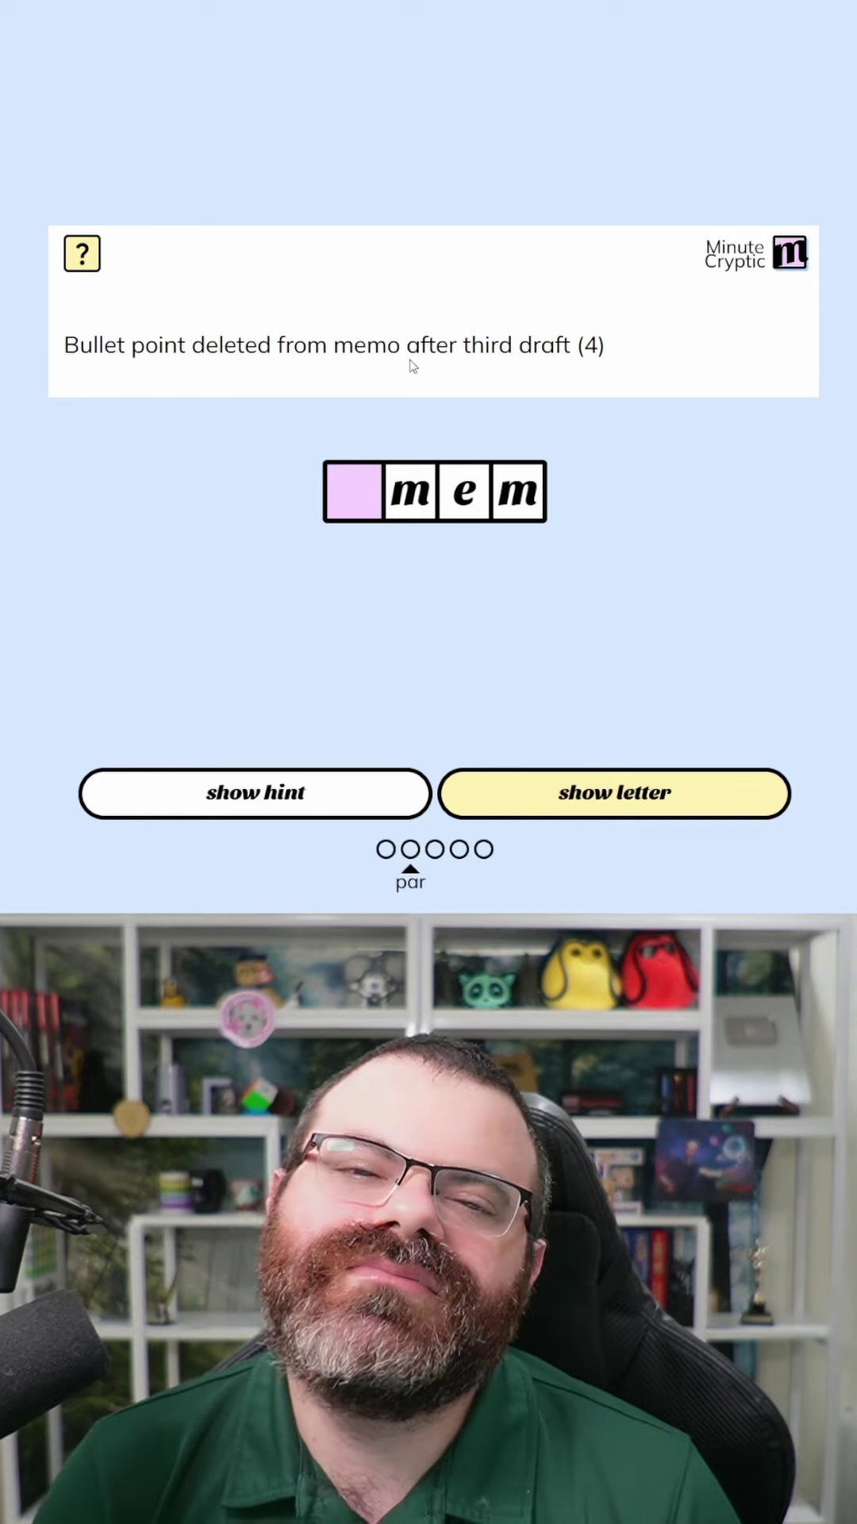
Step: Highlight 'point deleted from memo', 'after third draft' and 'ullet', leaving AMMO entered
drag(64, 345, 370, 345)
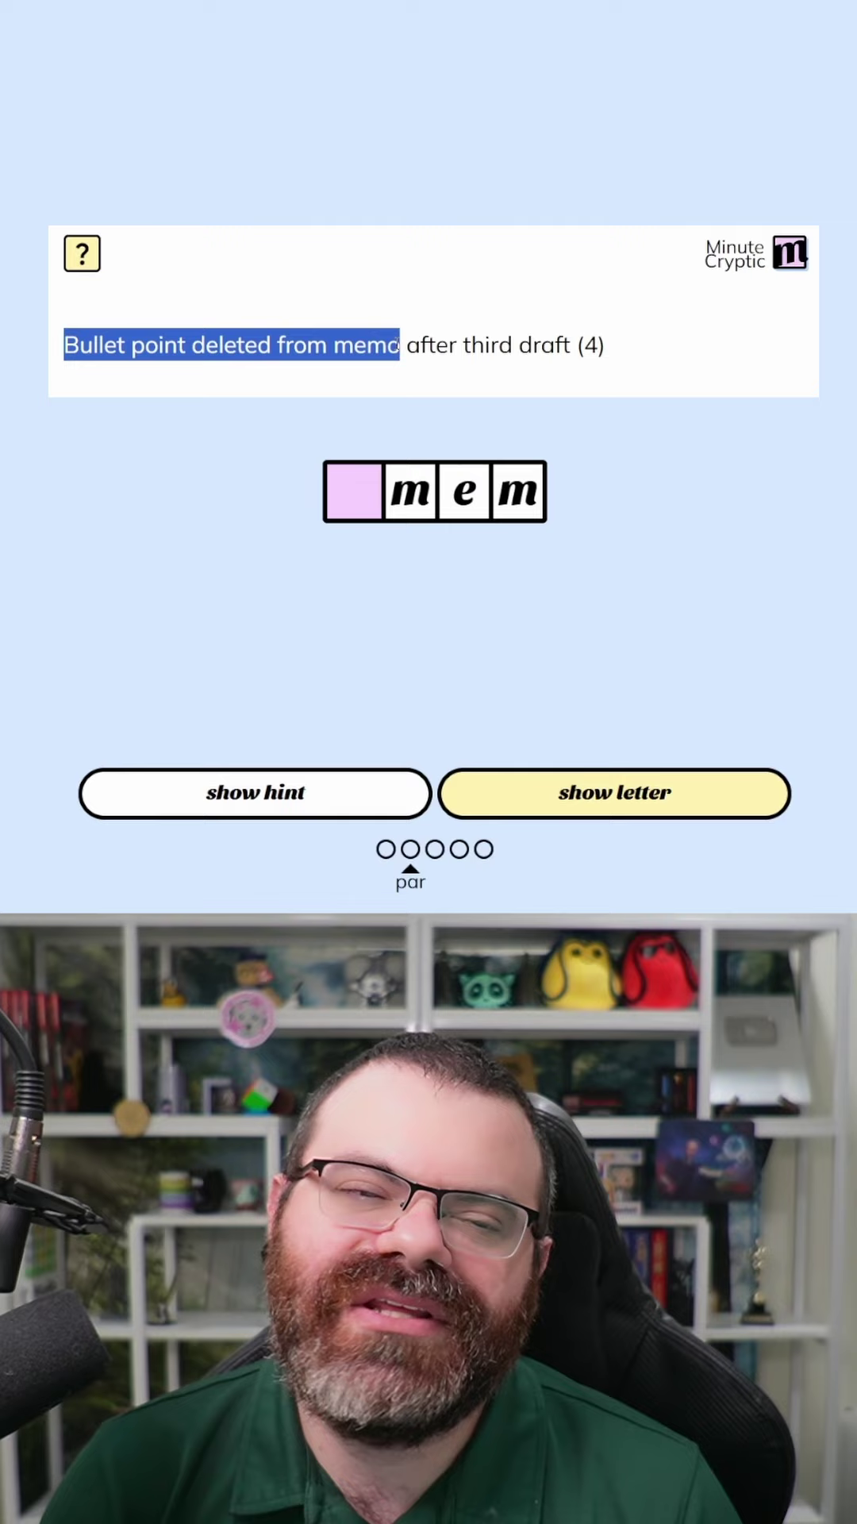
click(357, 536)
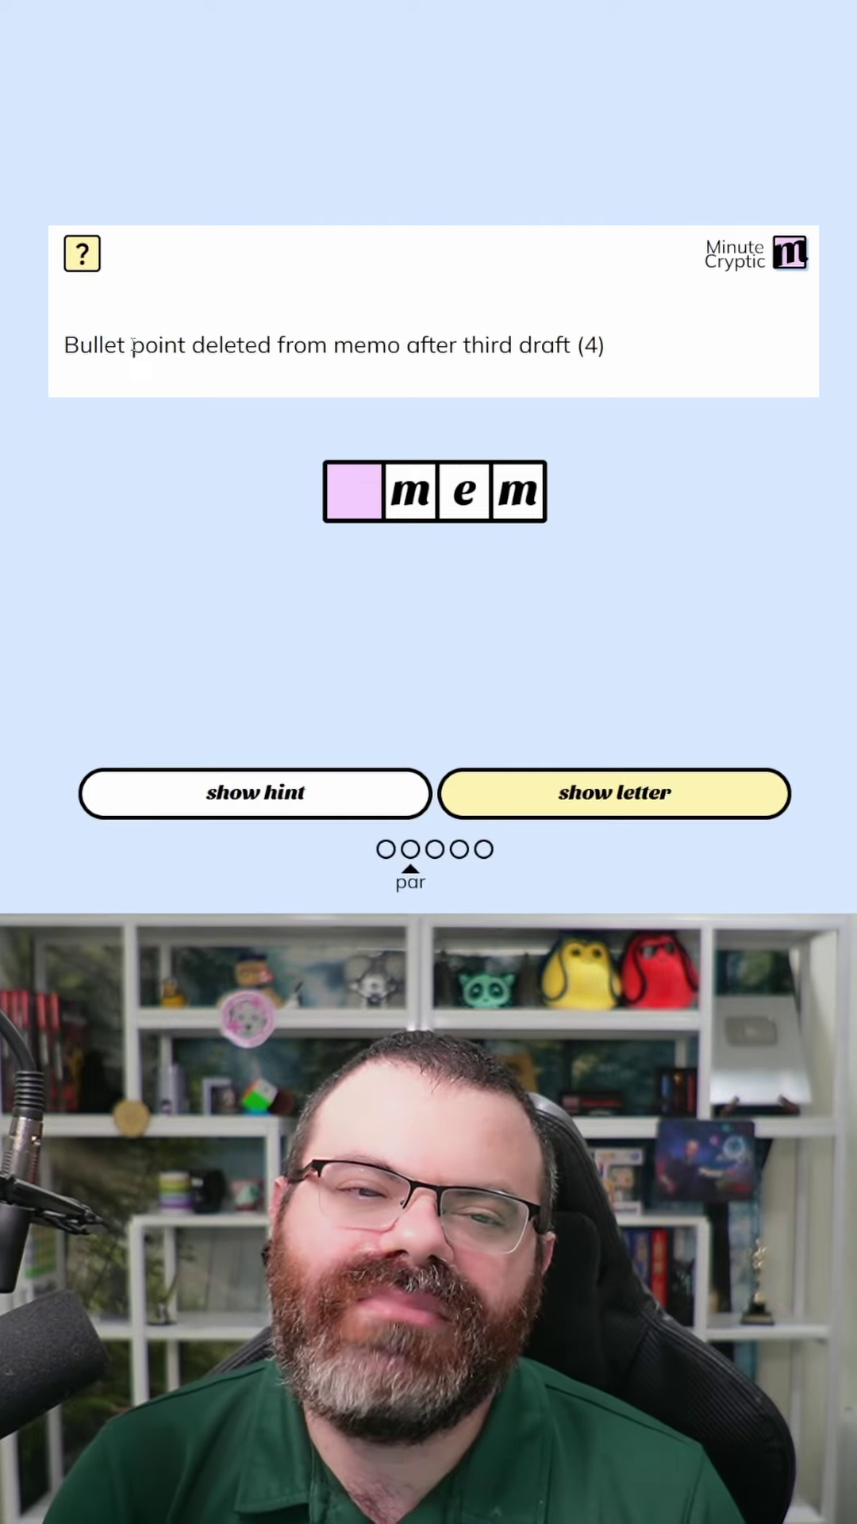
drag(132, 345, 331, 346)
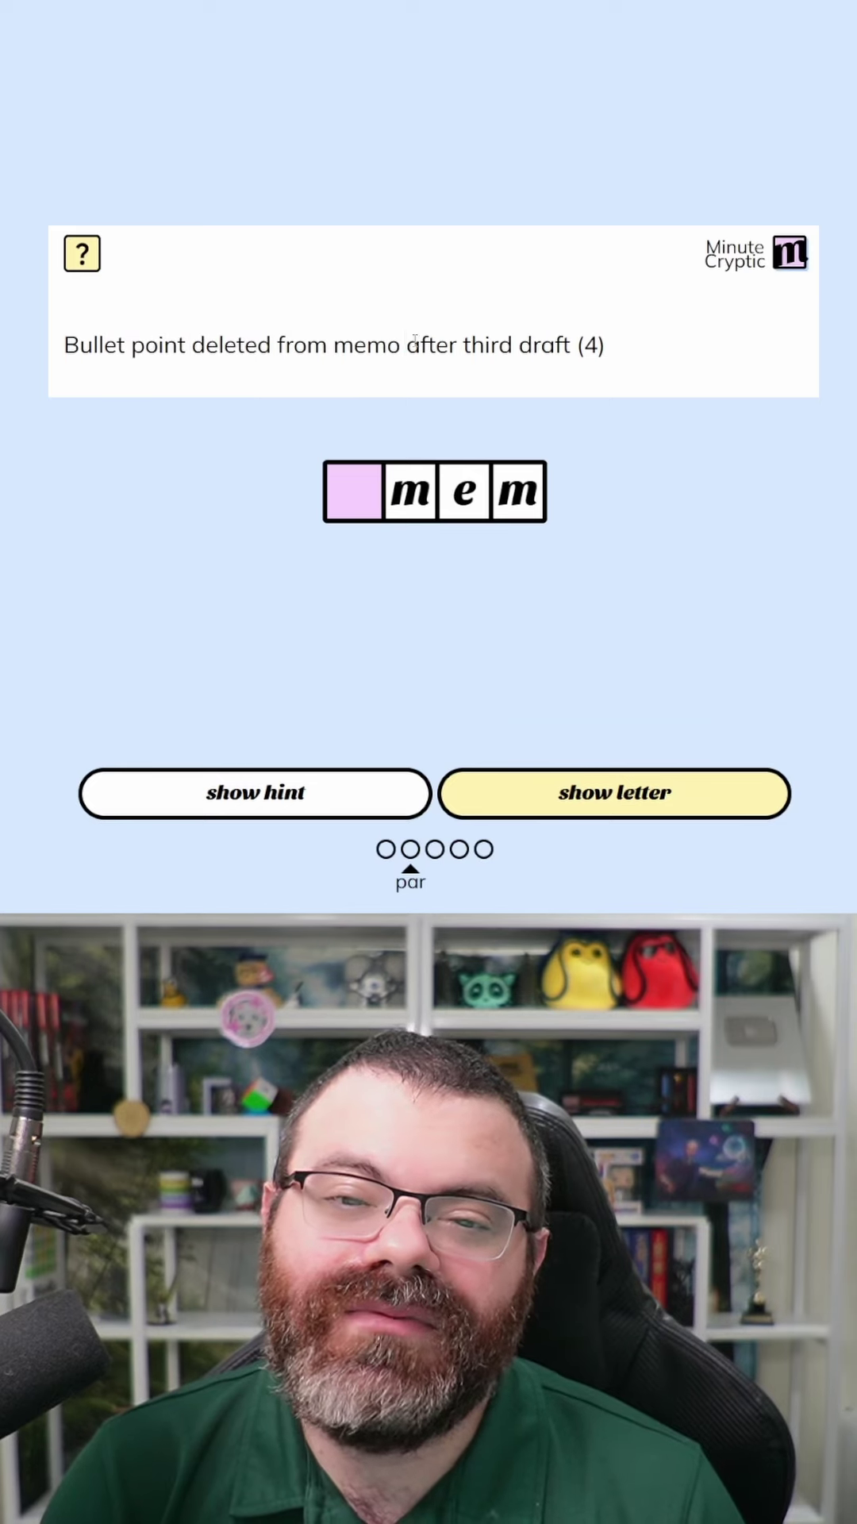
drag(407, 347, 555, 345)
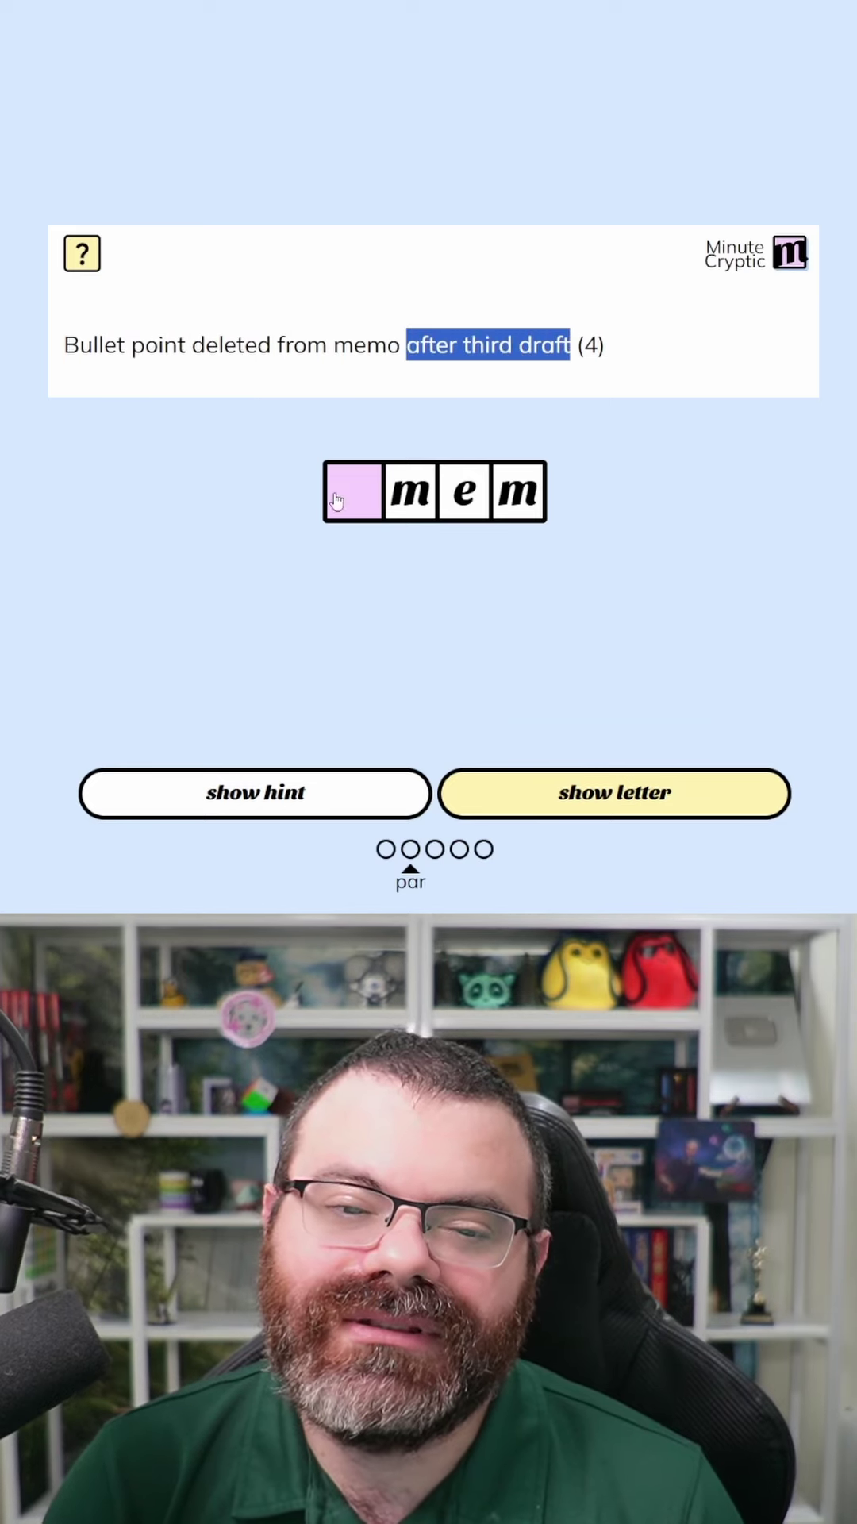
drag(78, 345, 120, 345)
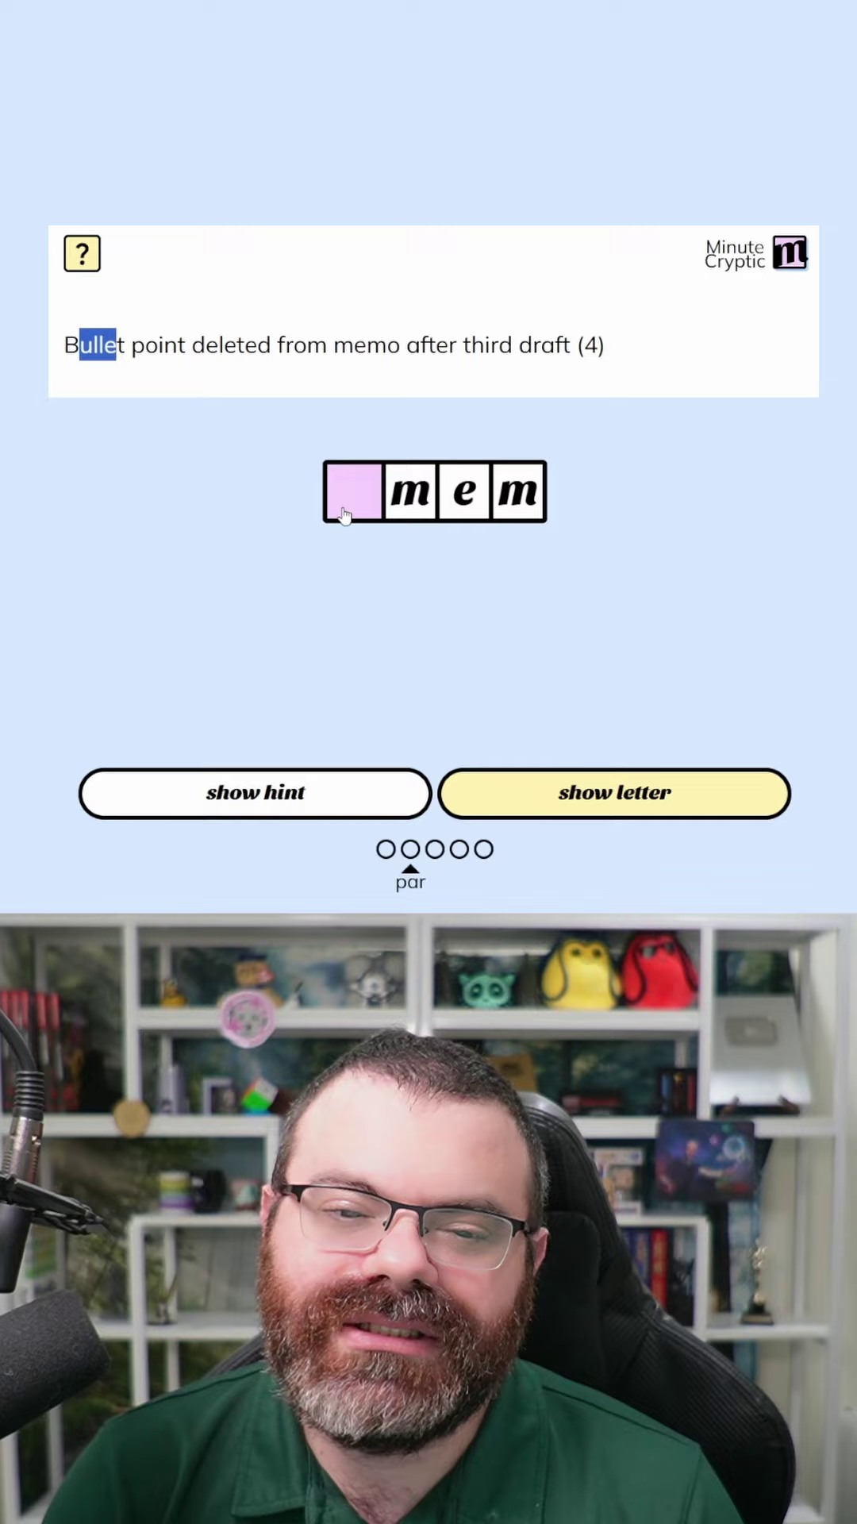
click(517, 492)
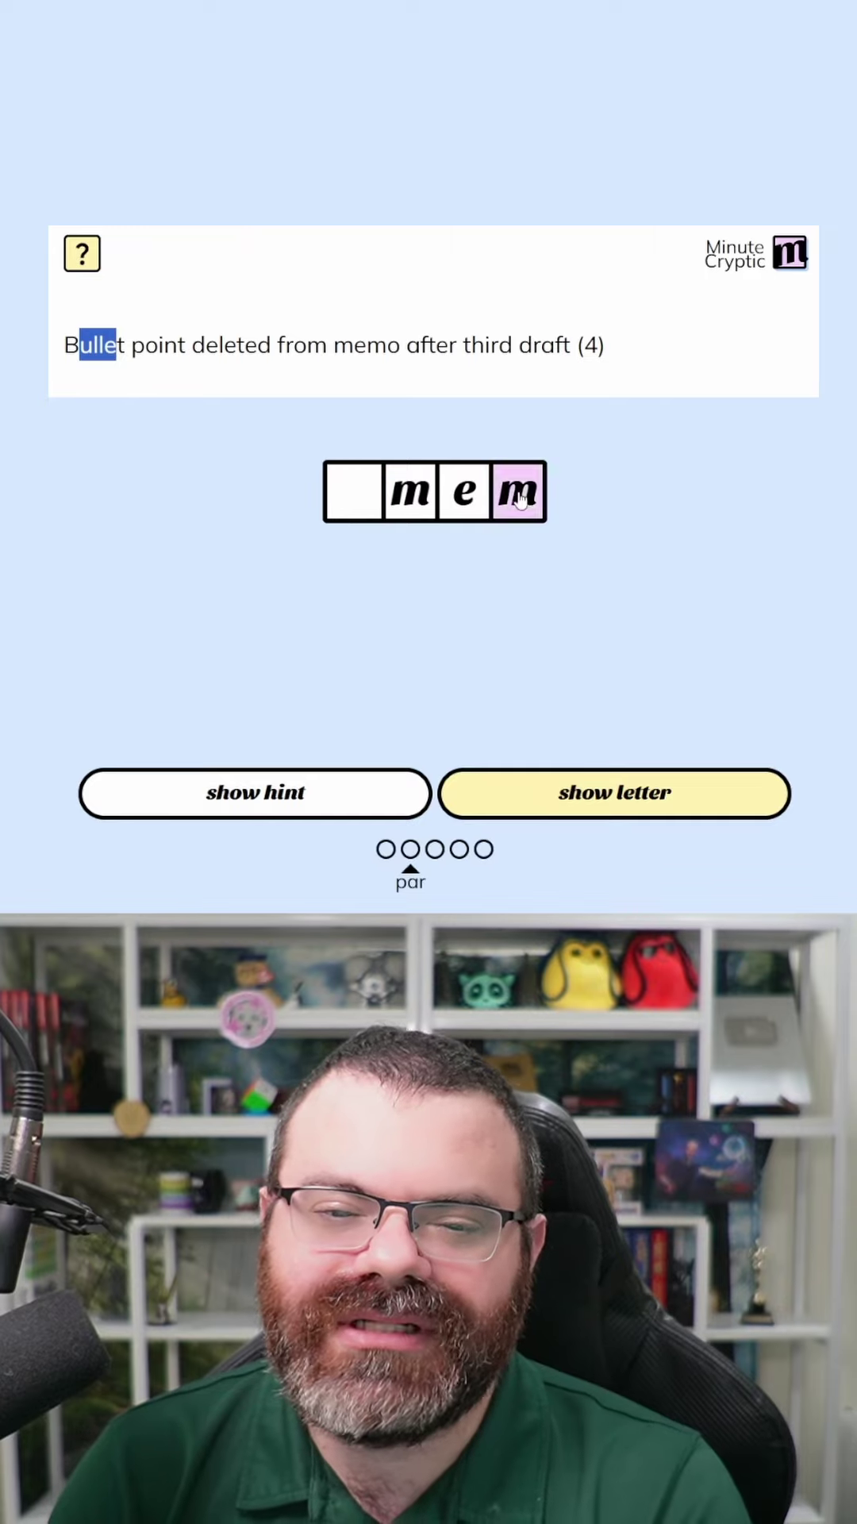
Step: Clear the partial letters and highlight 'Bullet' and 'point deleted from memo'
key(BackSpace)
key(BackSpace)
key(BackSpace)
text(ammo)
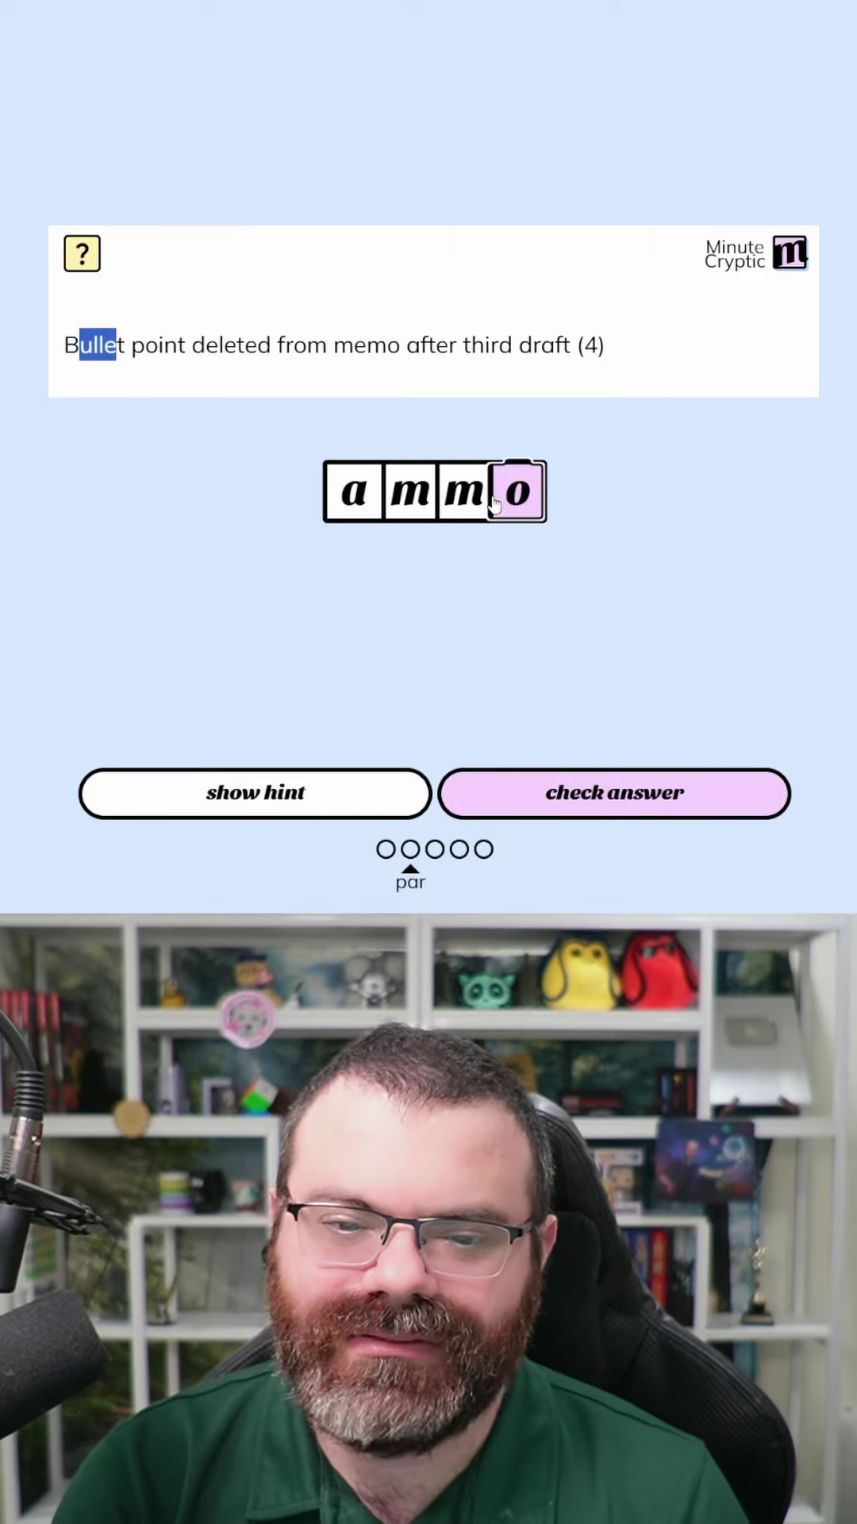
double_click(96, 345)
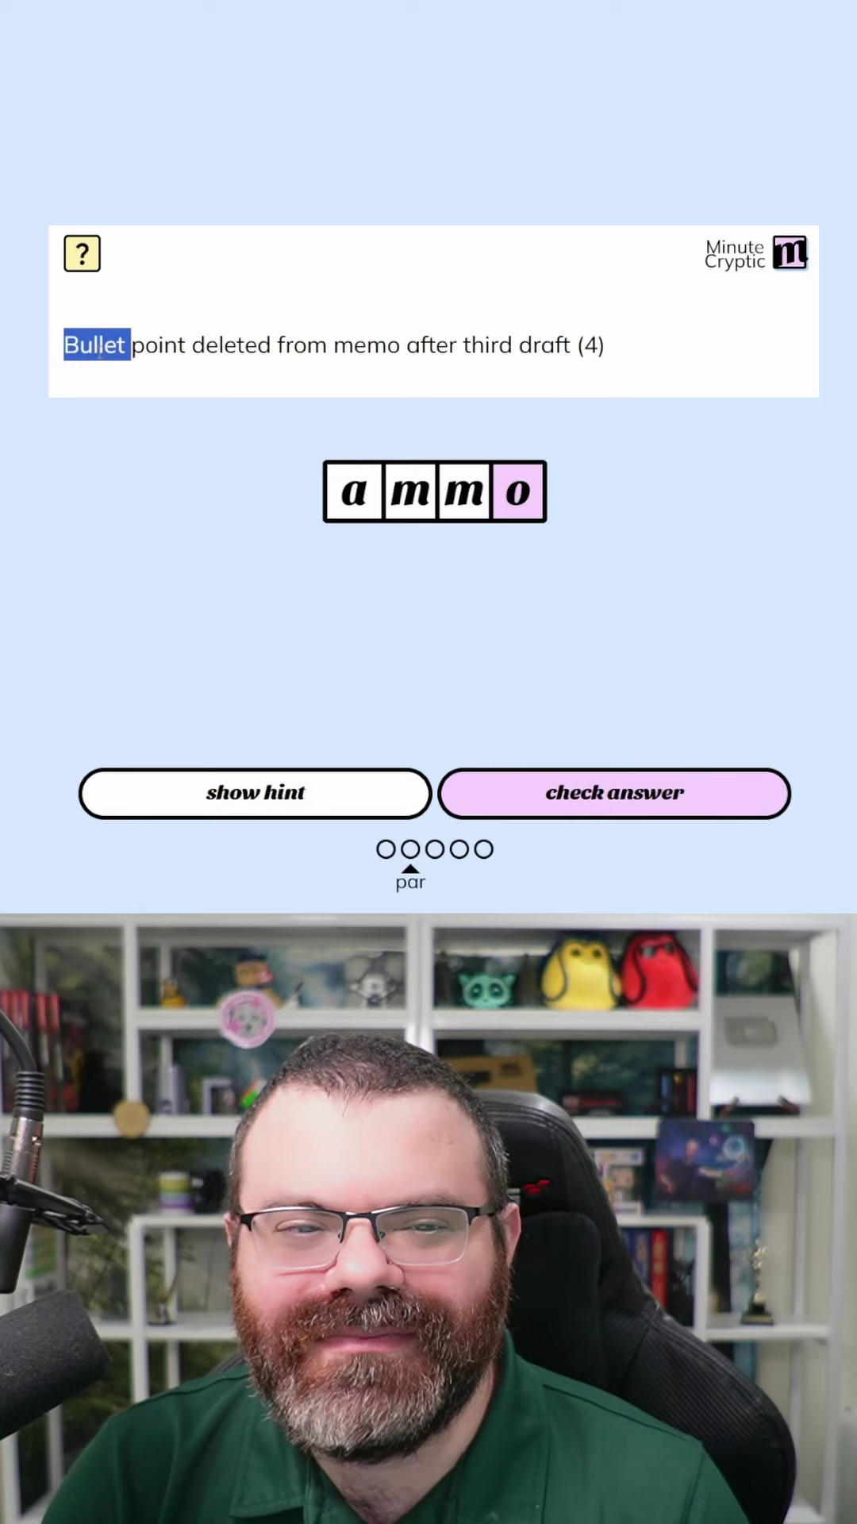
click(354, 492)
text(a)
click(355, 500)
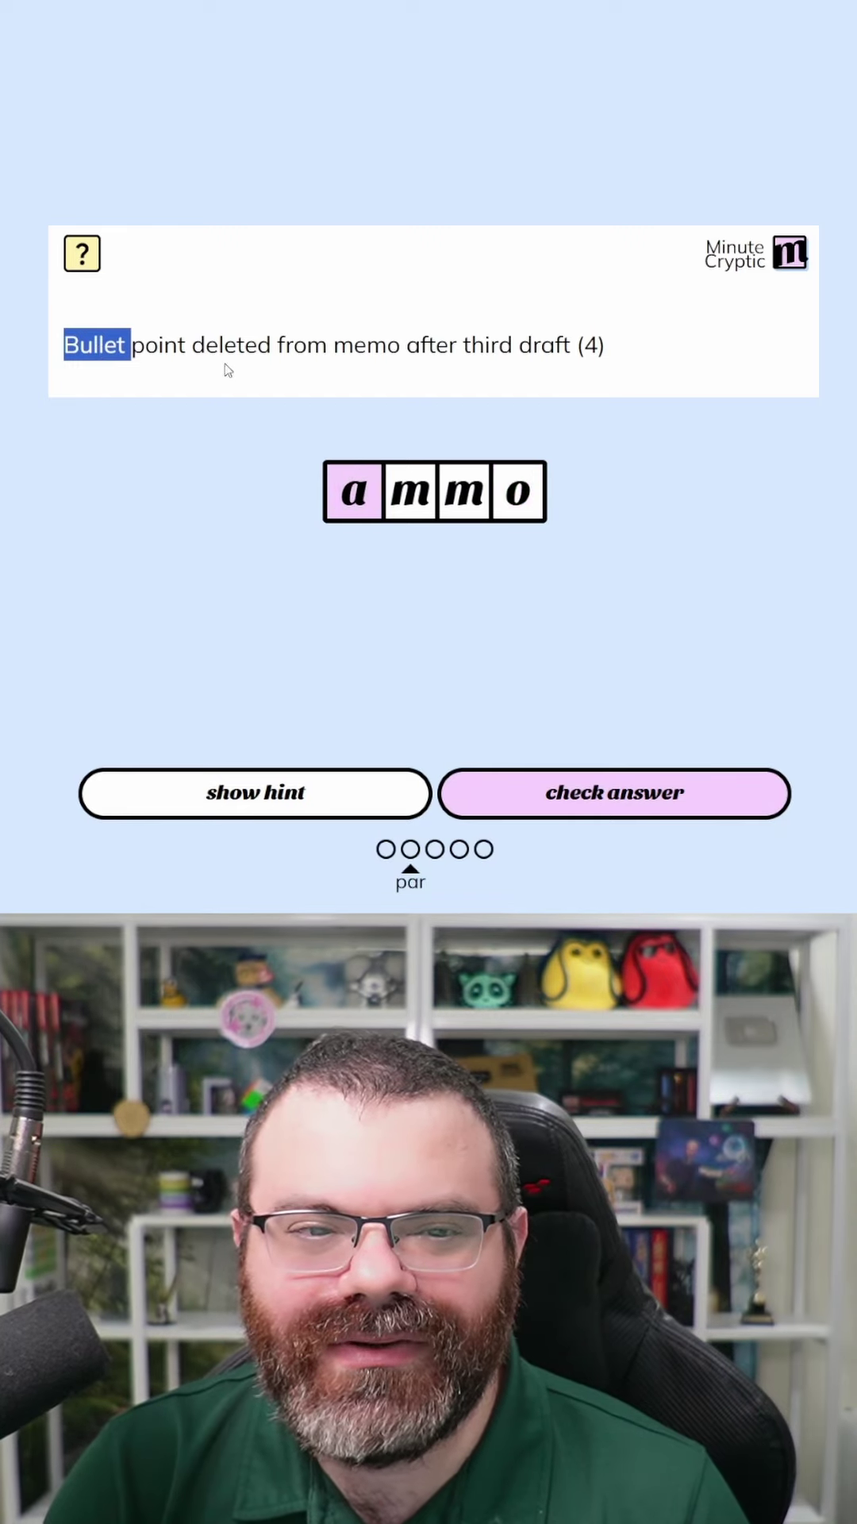
drag(132, 345, 205, 345)
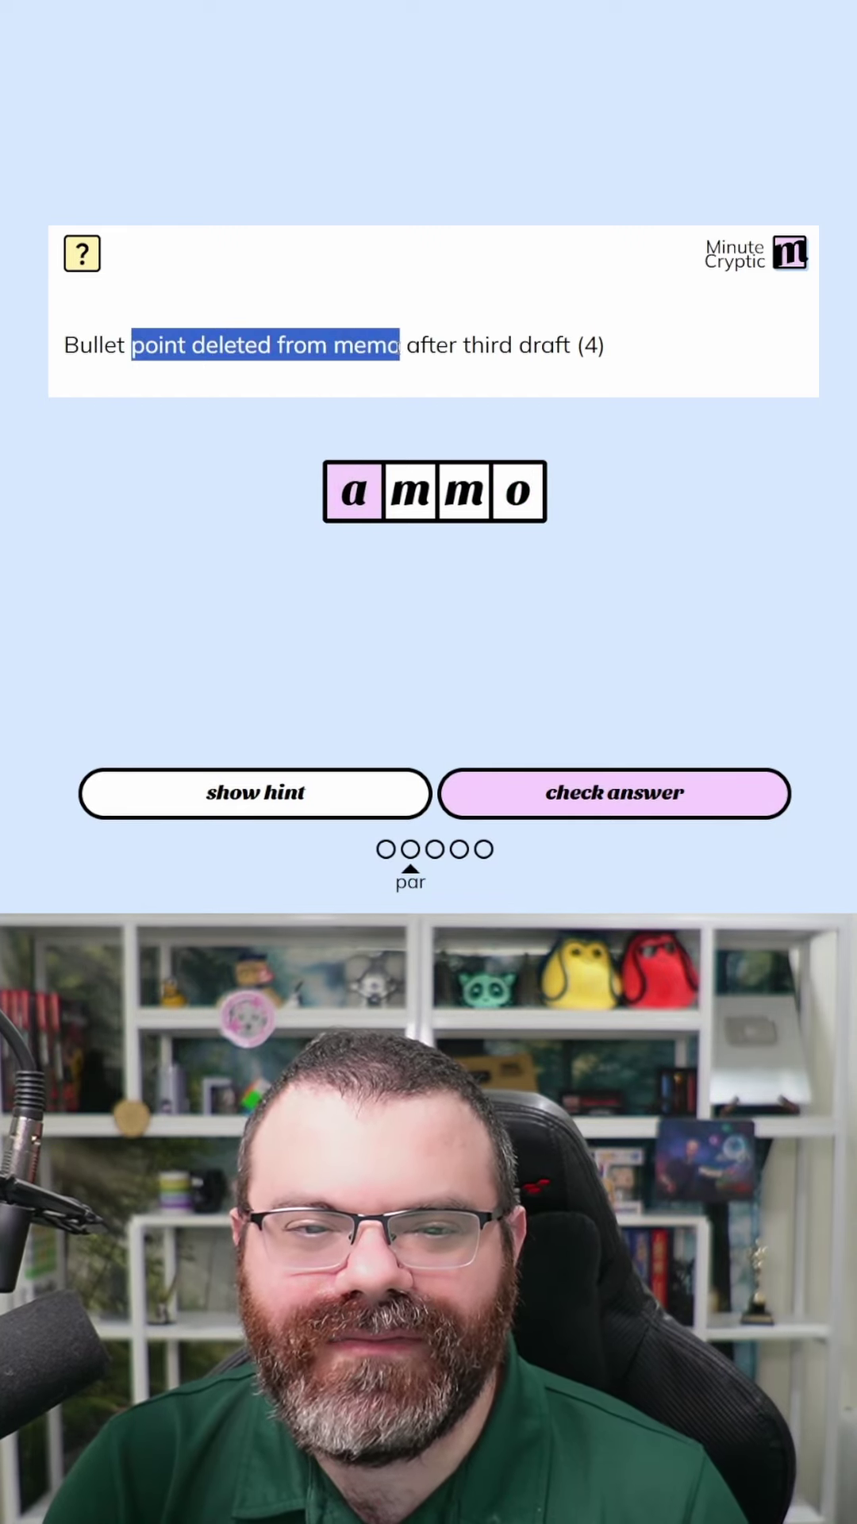
click(358, 350)
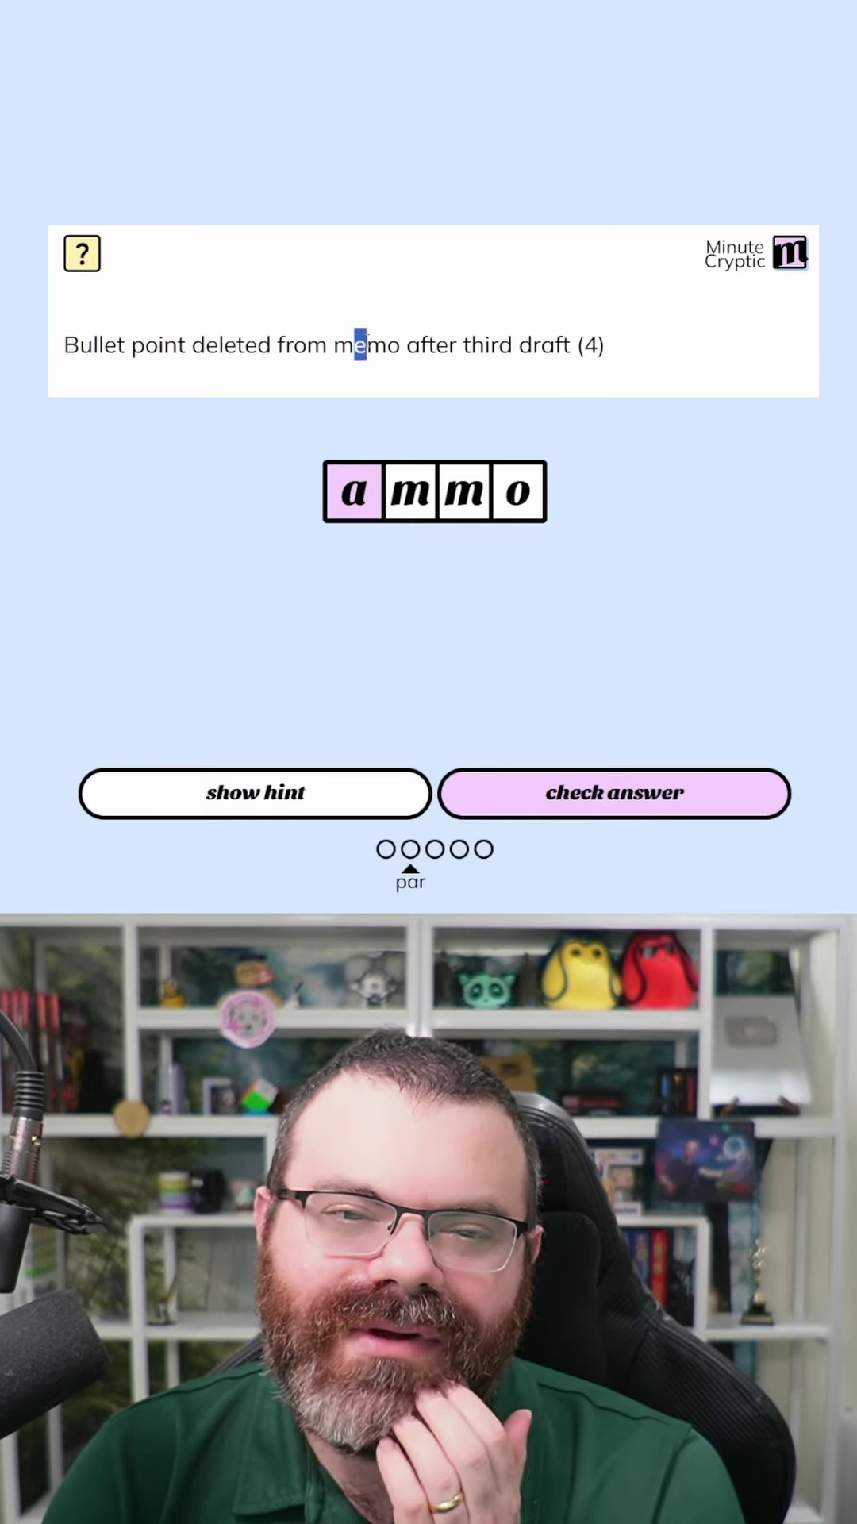
Step: Step through the answer letters while highlighting 'after third draft' in the clue
key(Right)
key(Right)
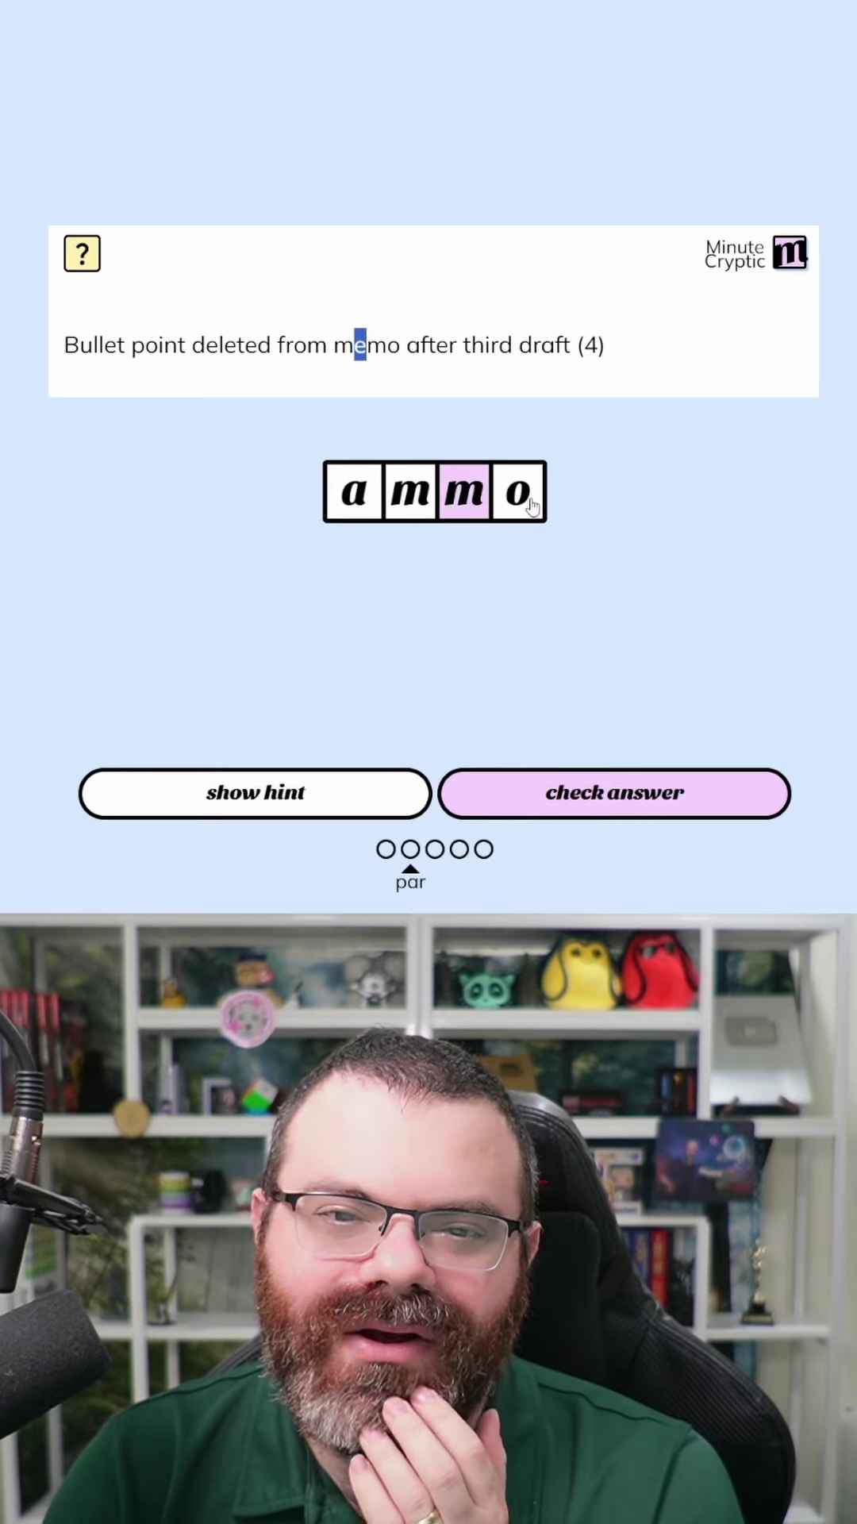
key(Right)
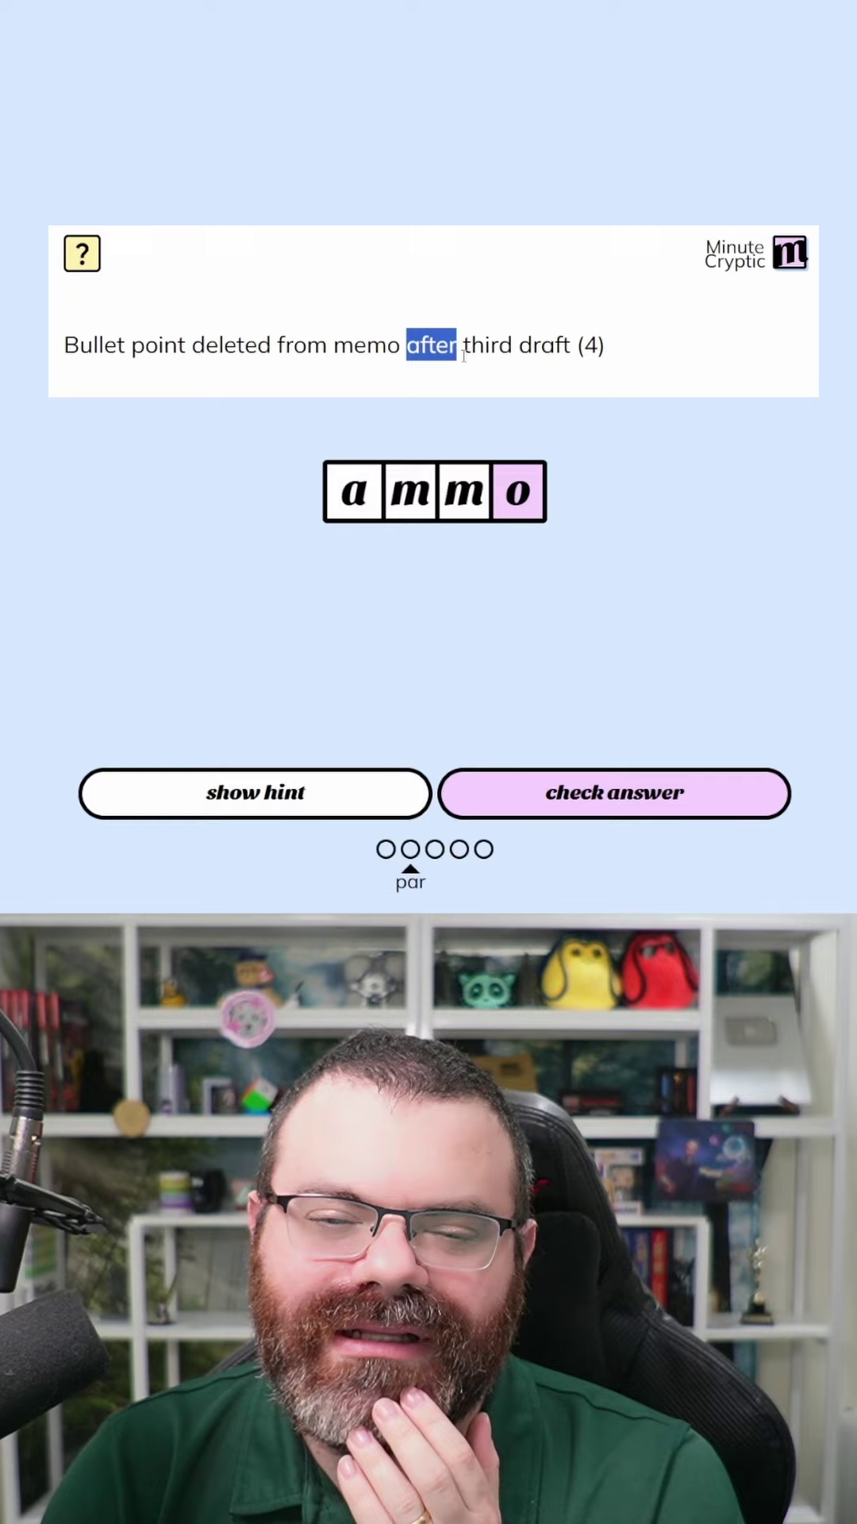
click(464, 346)
drag(464, 346, 570, 346)
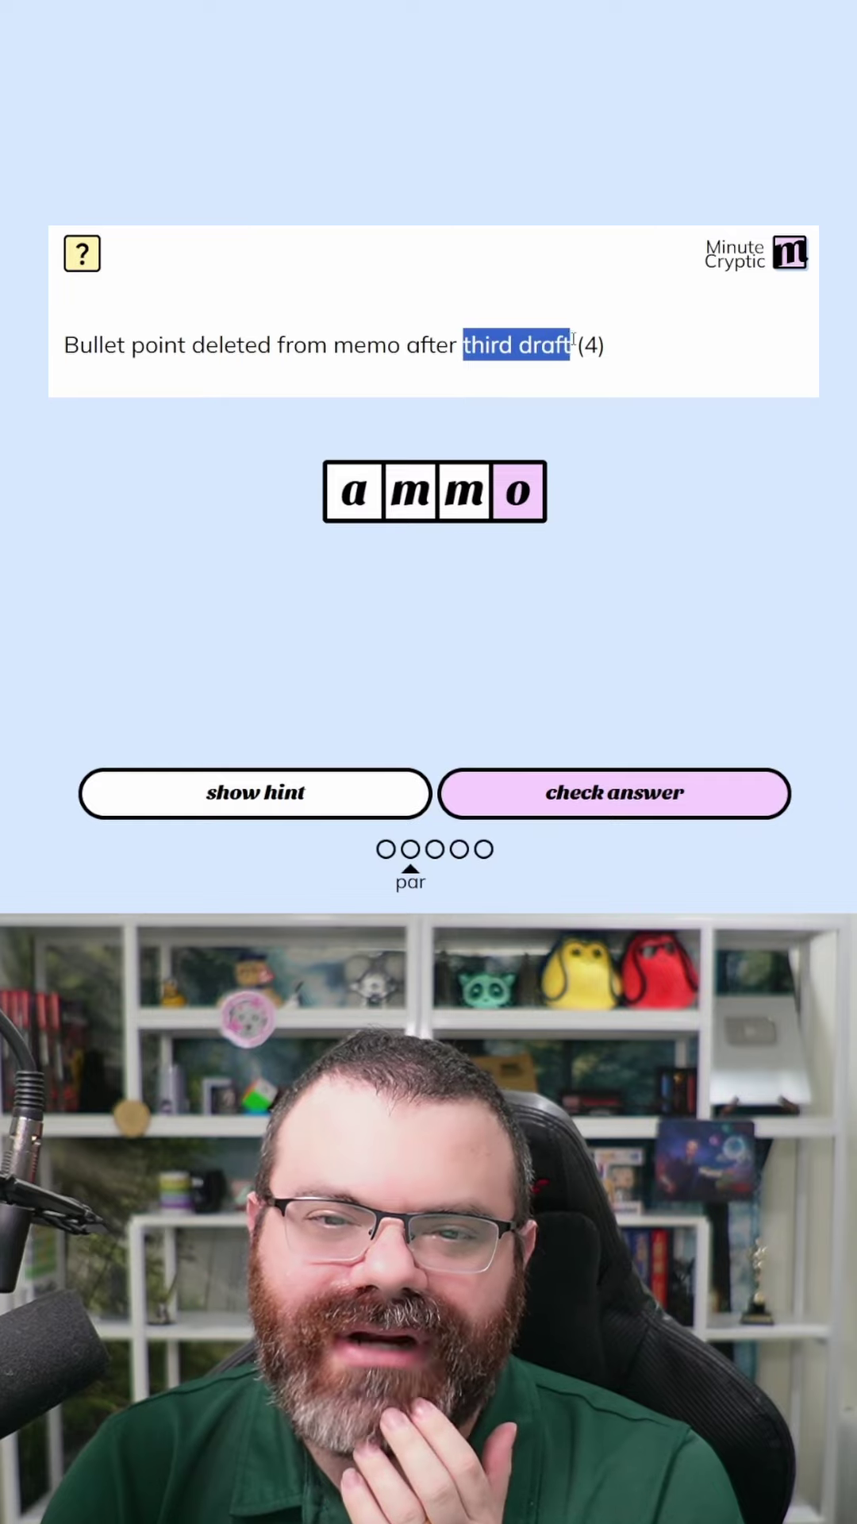
click(355, 491)
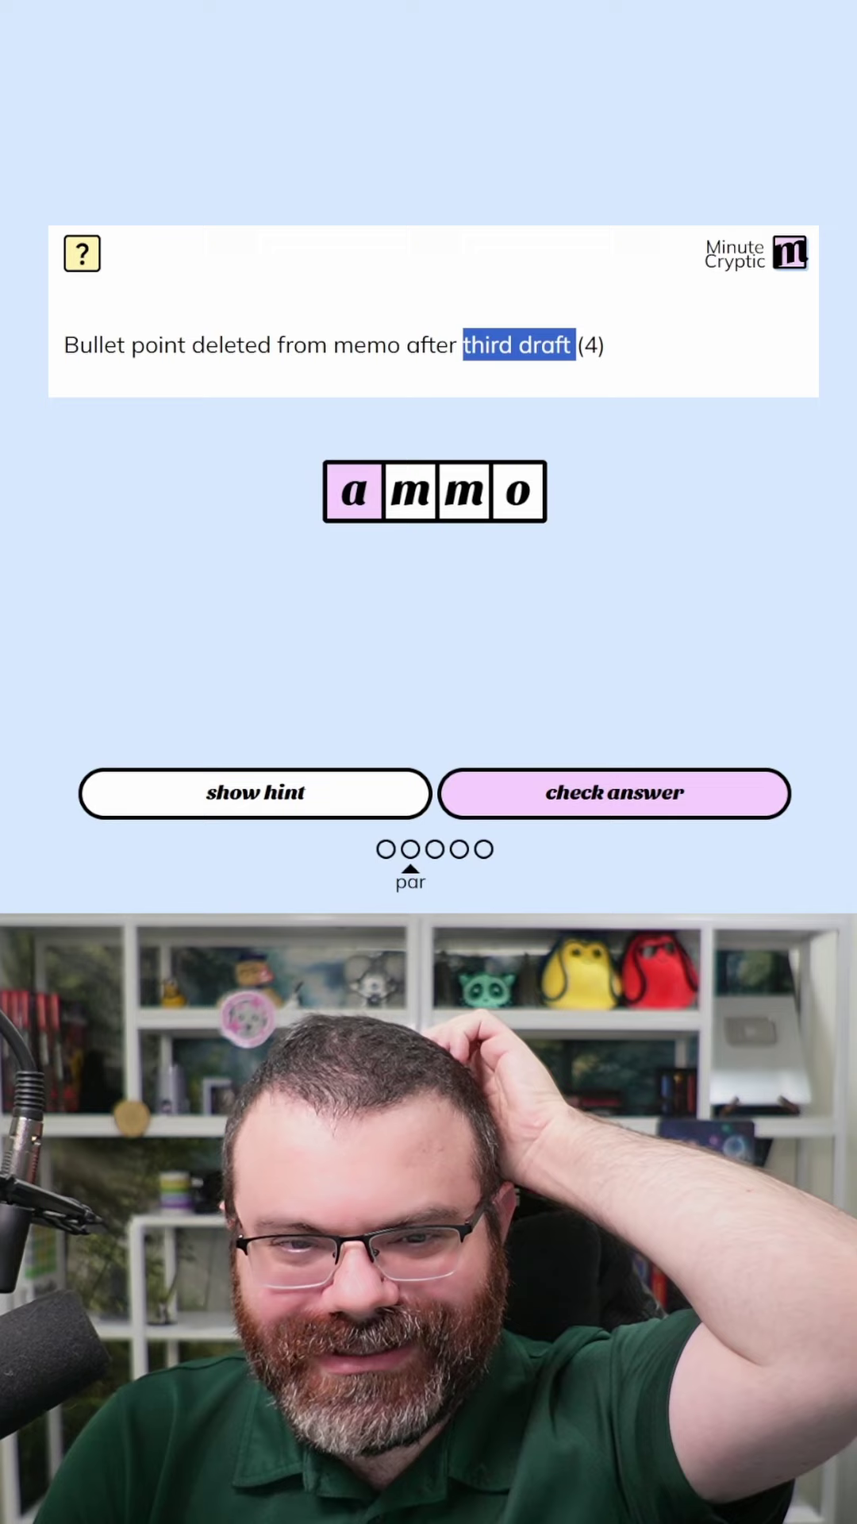
Step: Highlight the 'e' in 'memo' and 'third draft', then check the answer AMMO
click(304, 337)
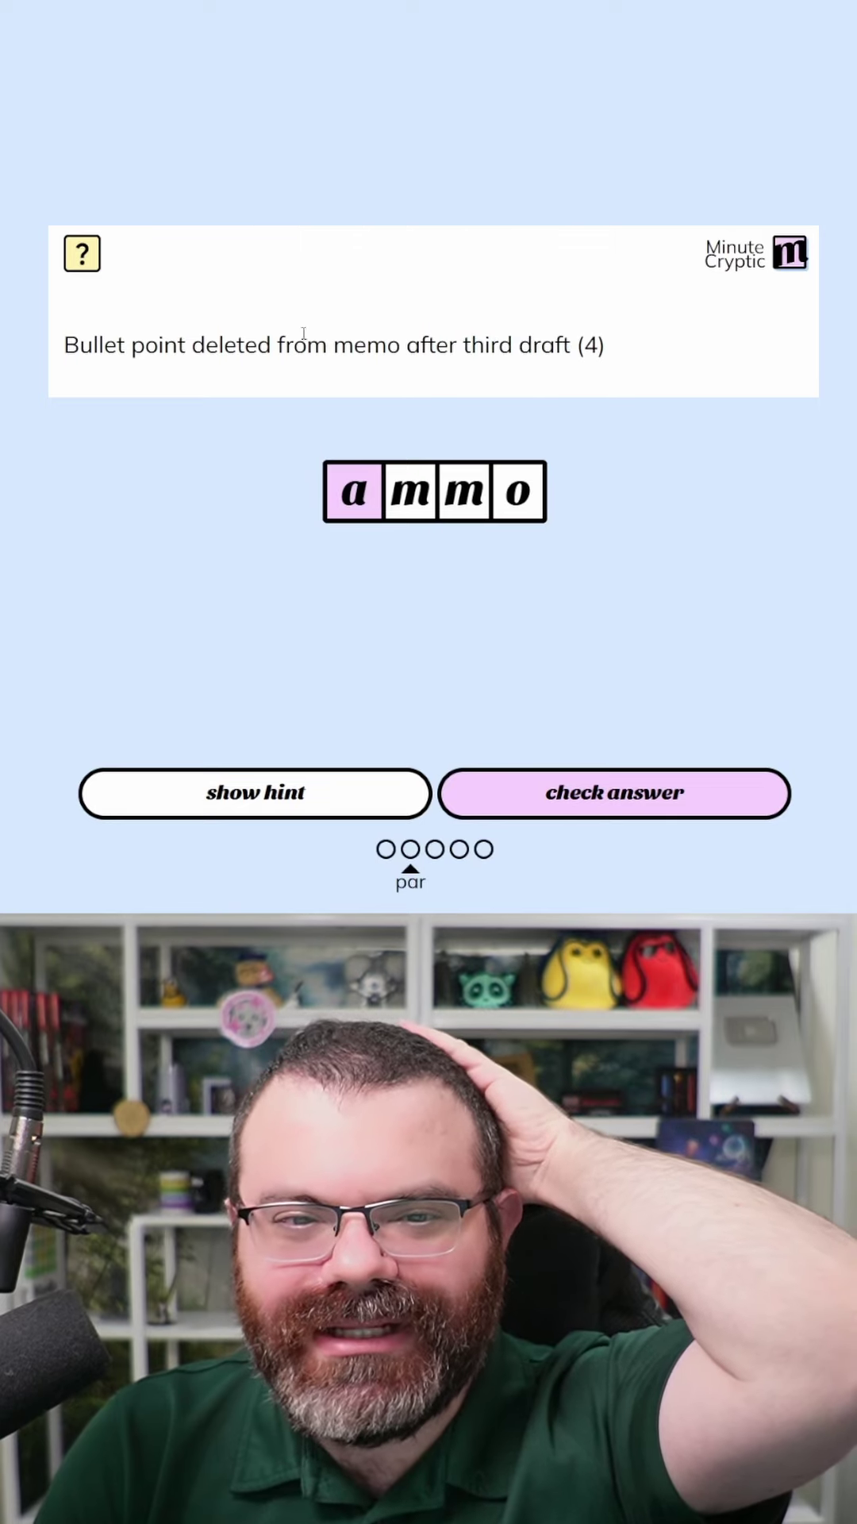
drag(354, 344, 367, 343)
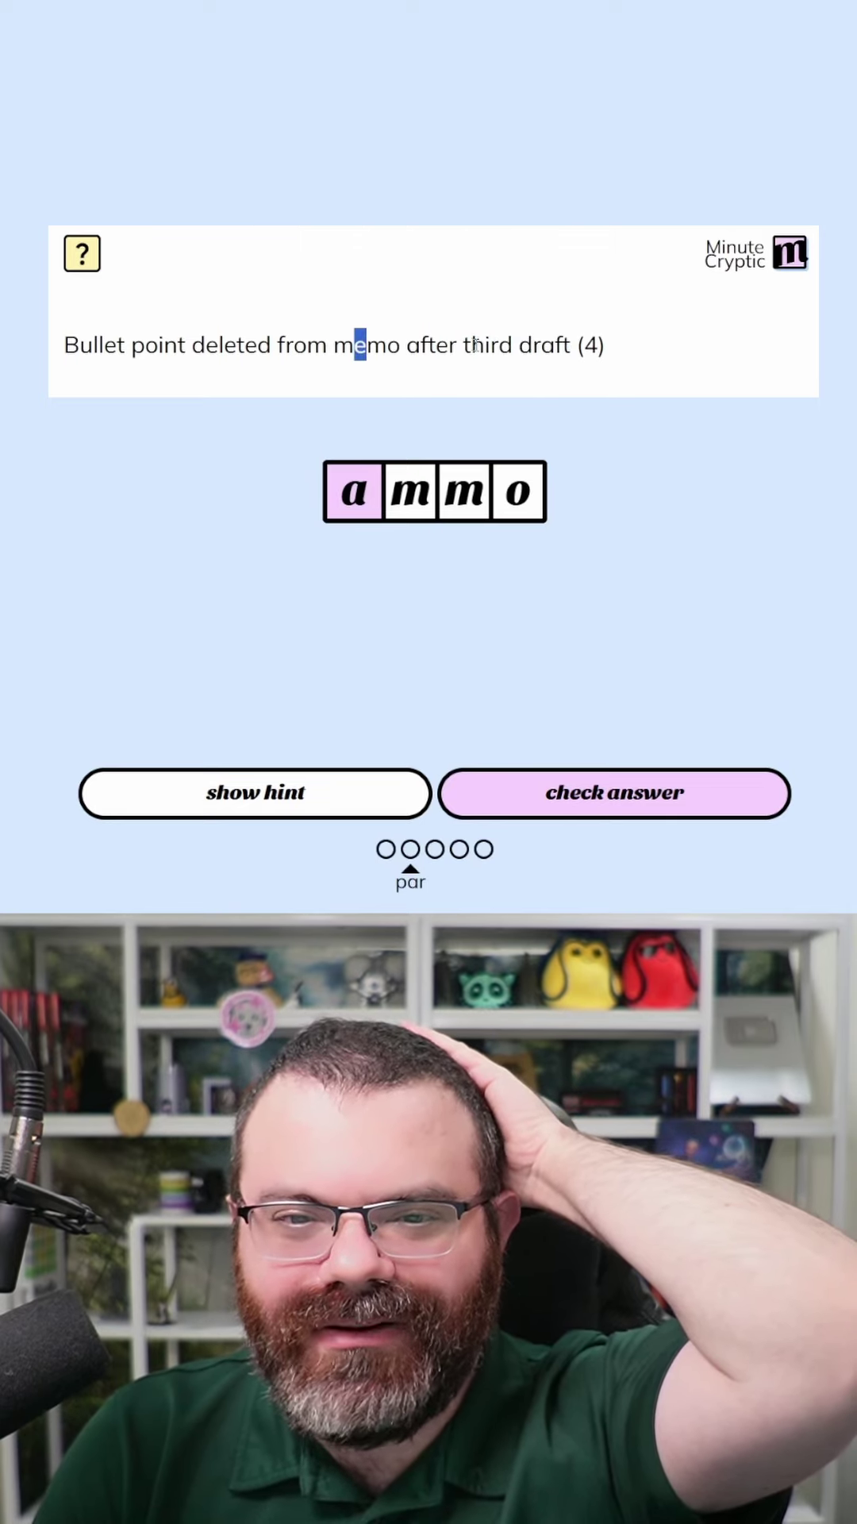
drag(472, 344, 586, 345)
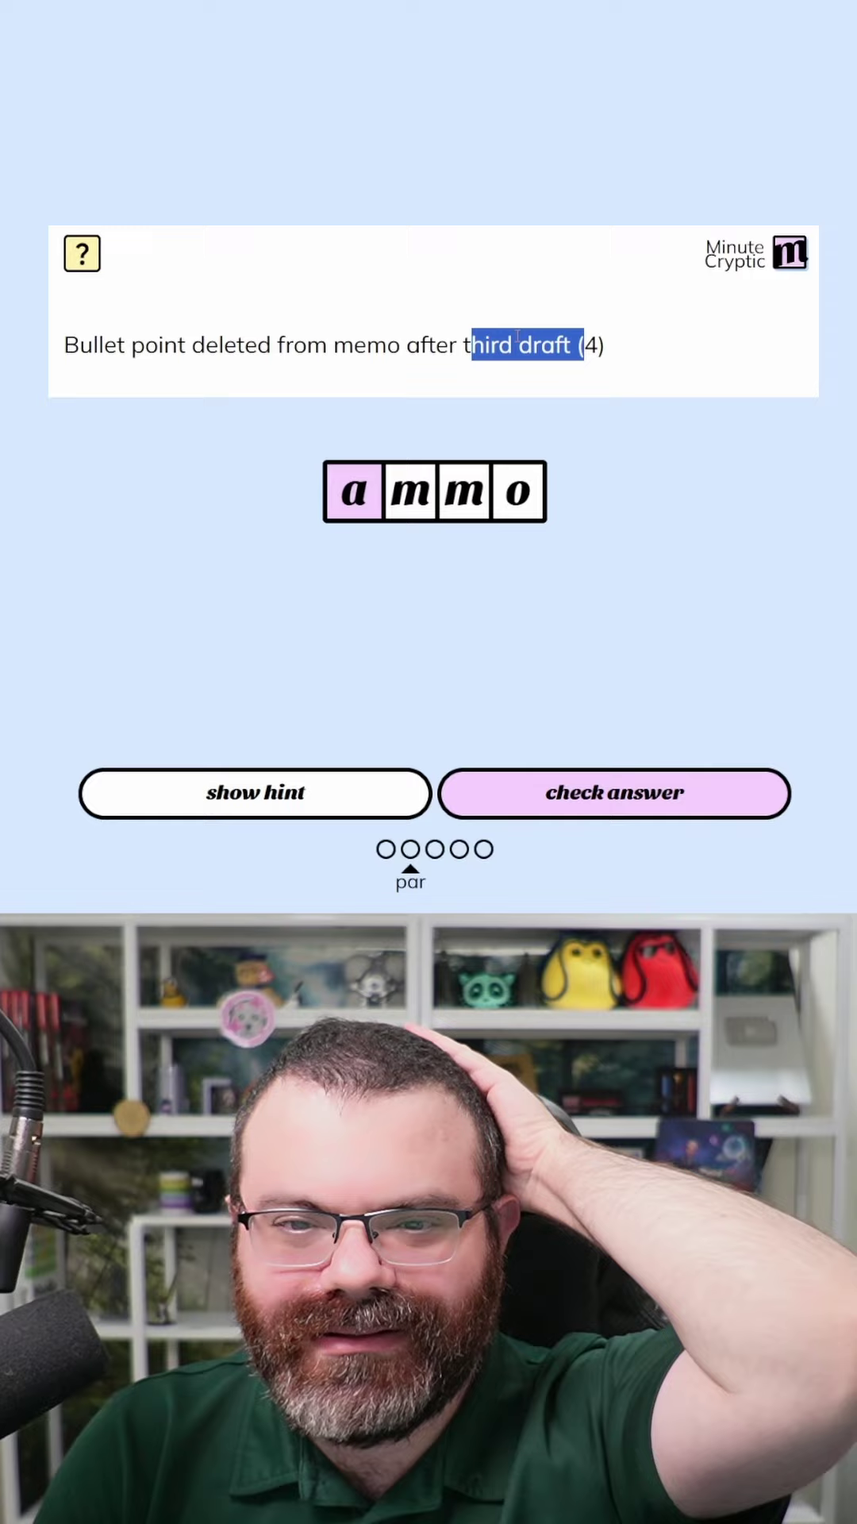
click(618, 739)
click(618, 785)
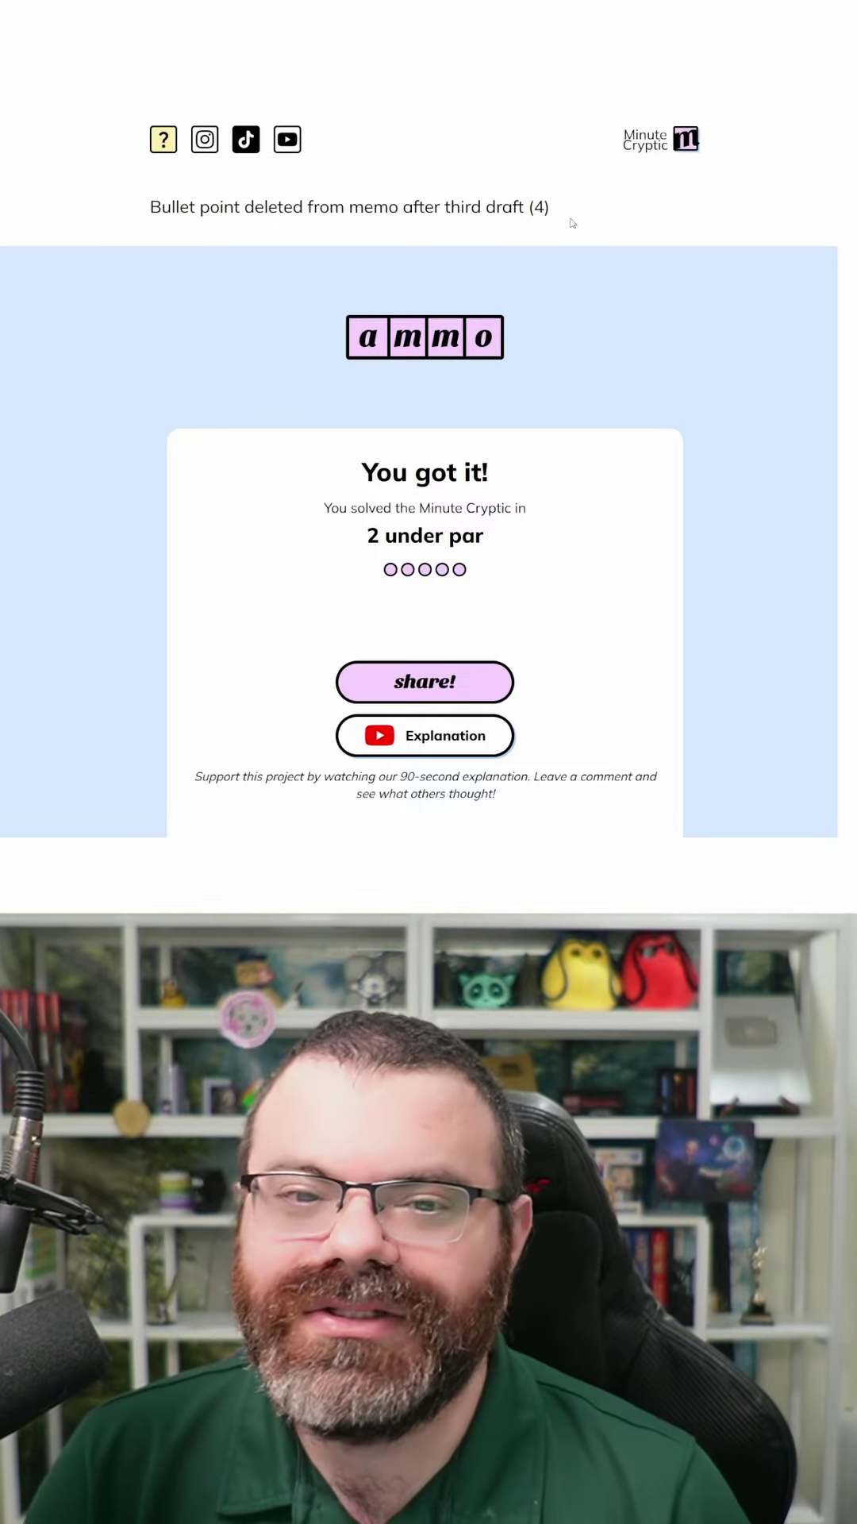
drag(450, 208, 526, 207)
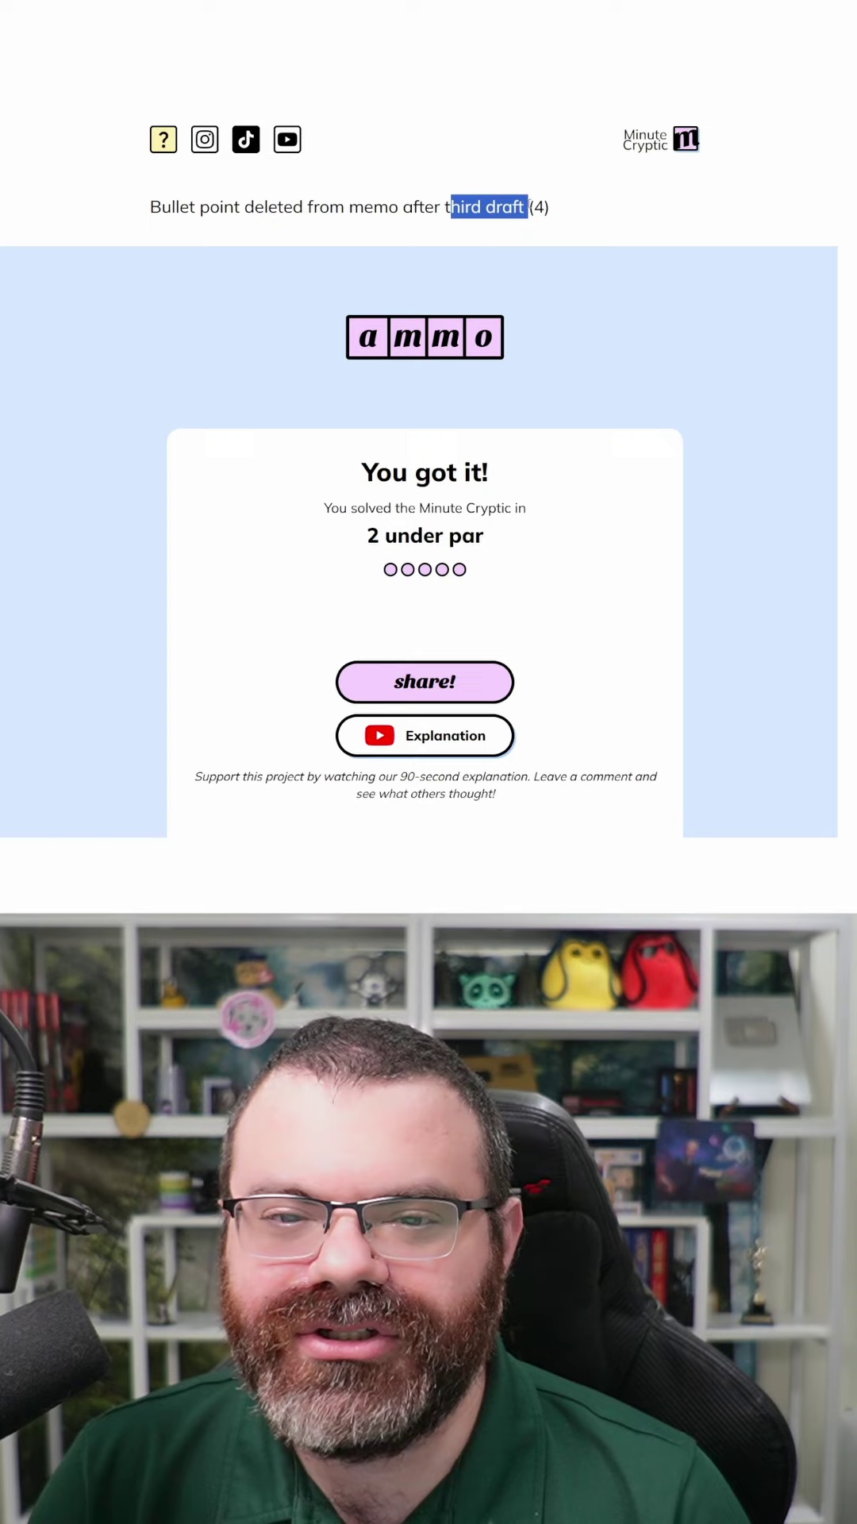
click(446, 208)
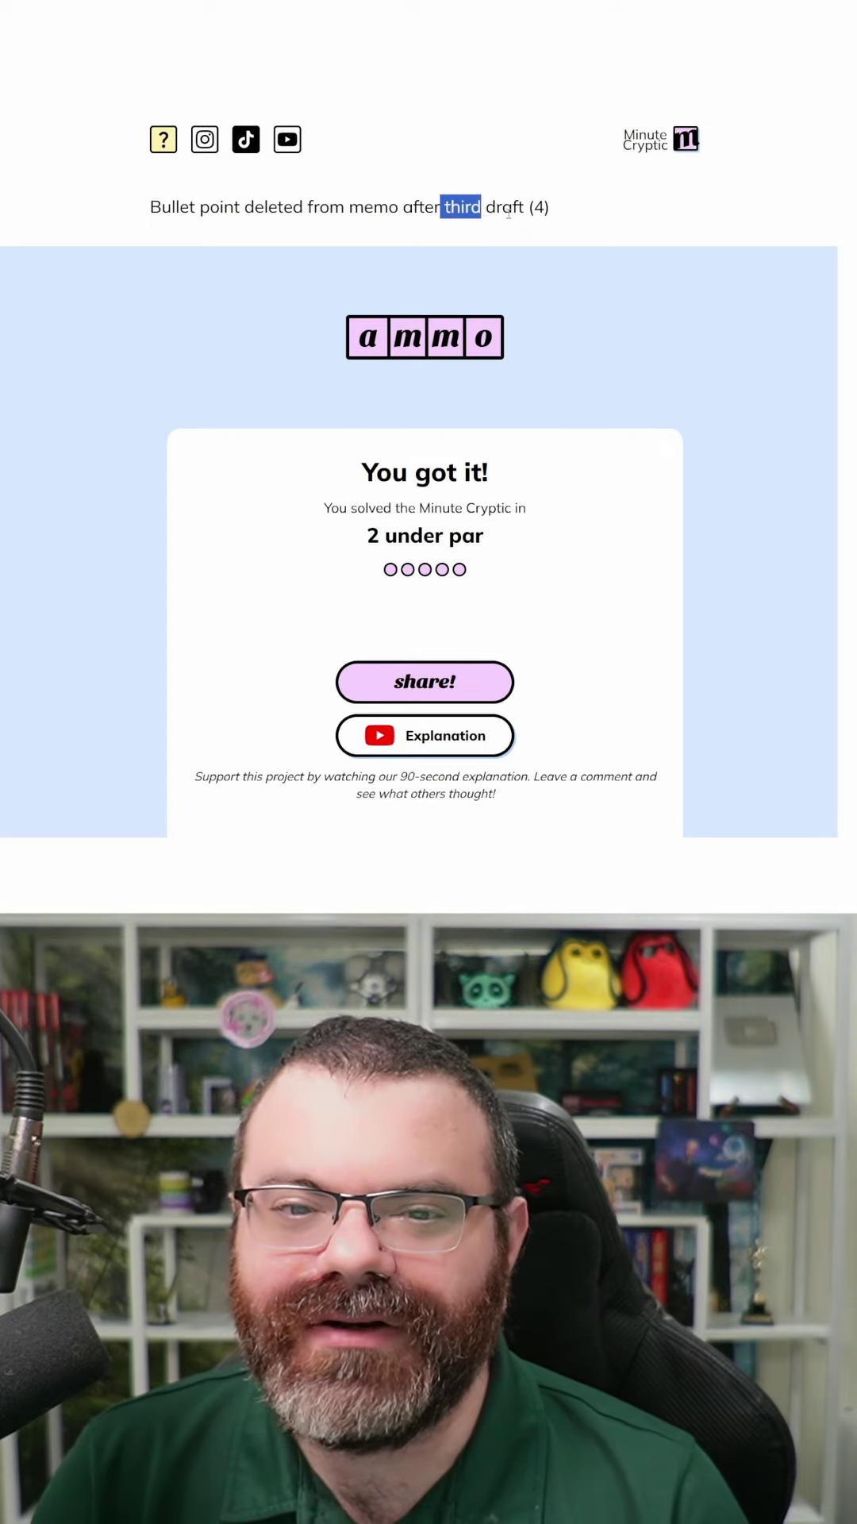
drag(513, 208, 502, 208)
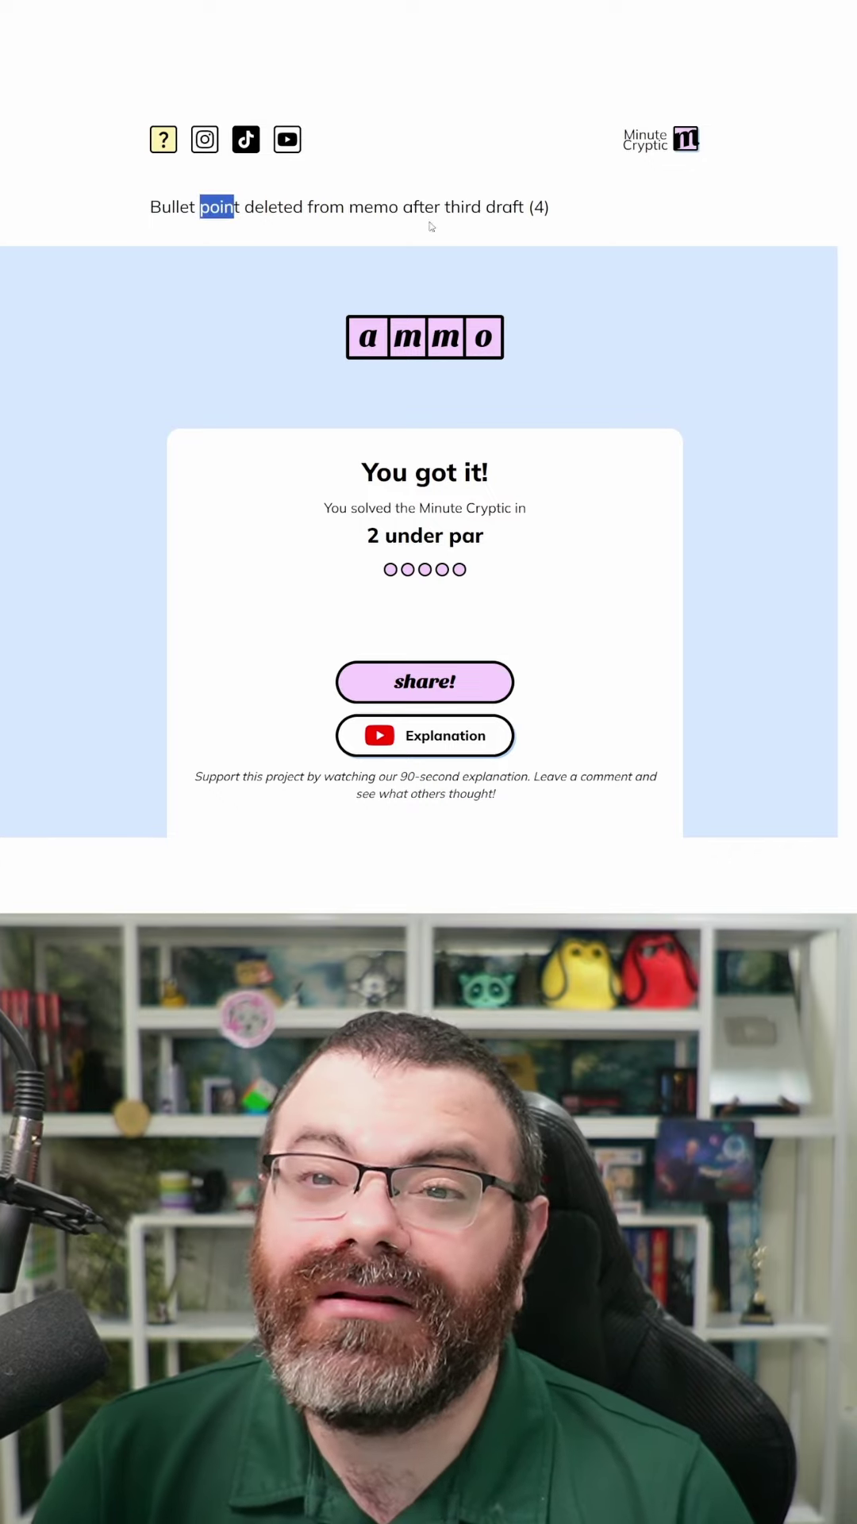
double_click(220, 208)
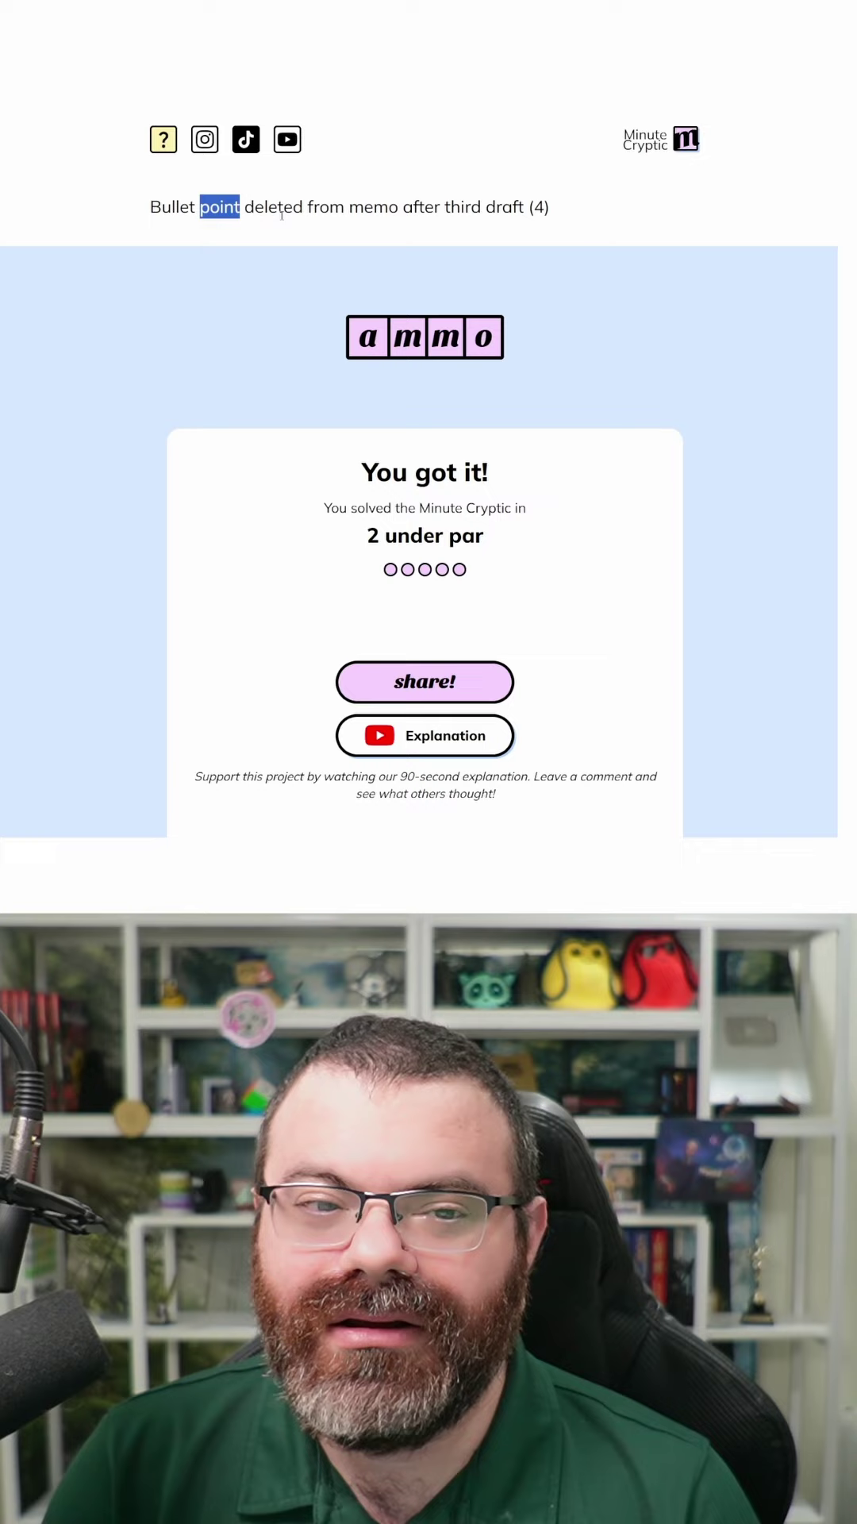
click(369, 208)
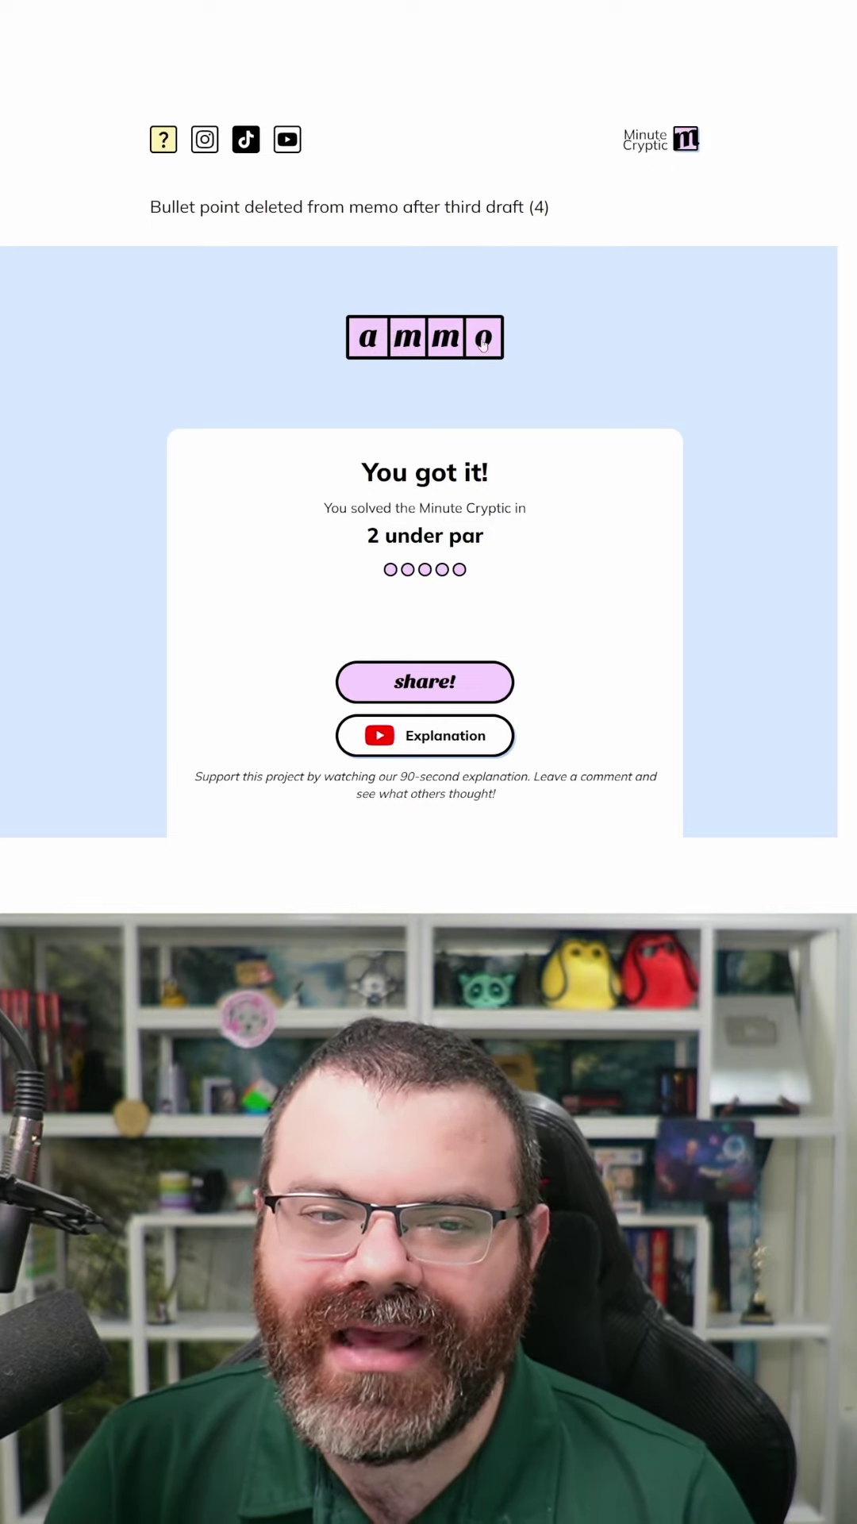
click(688, 283)
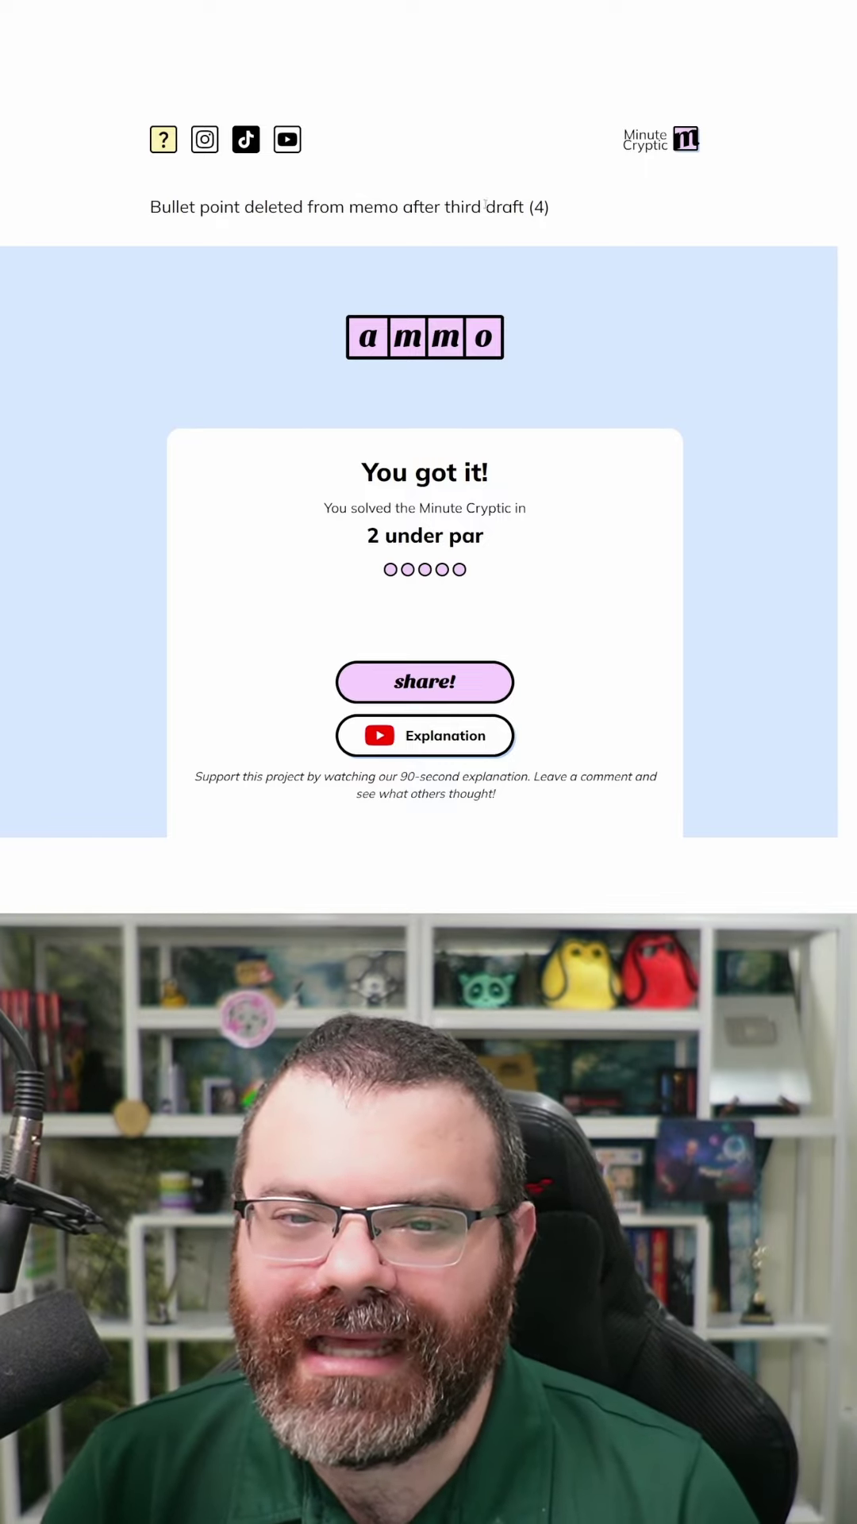
drag(446, 205, 531, 206)
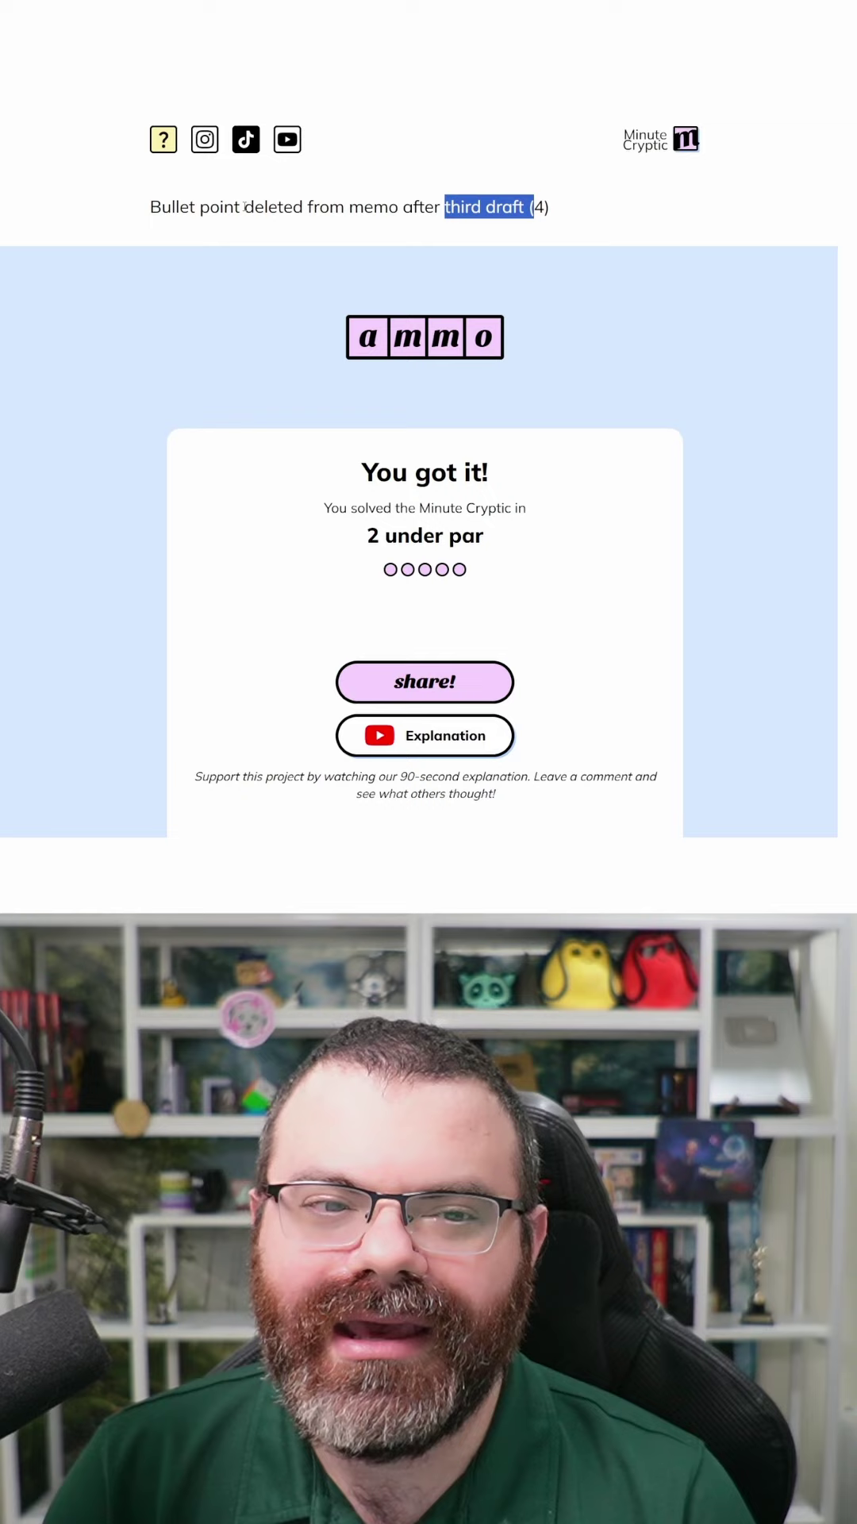
double_click(219, 206)
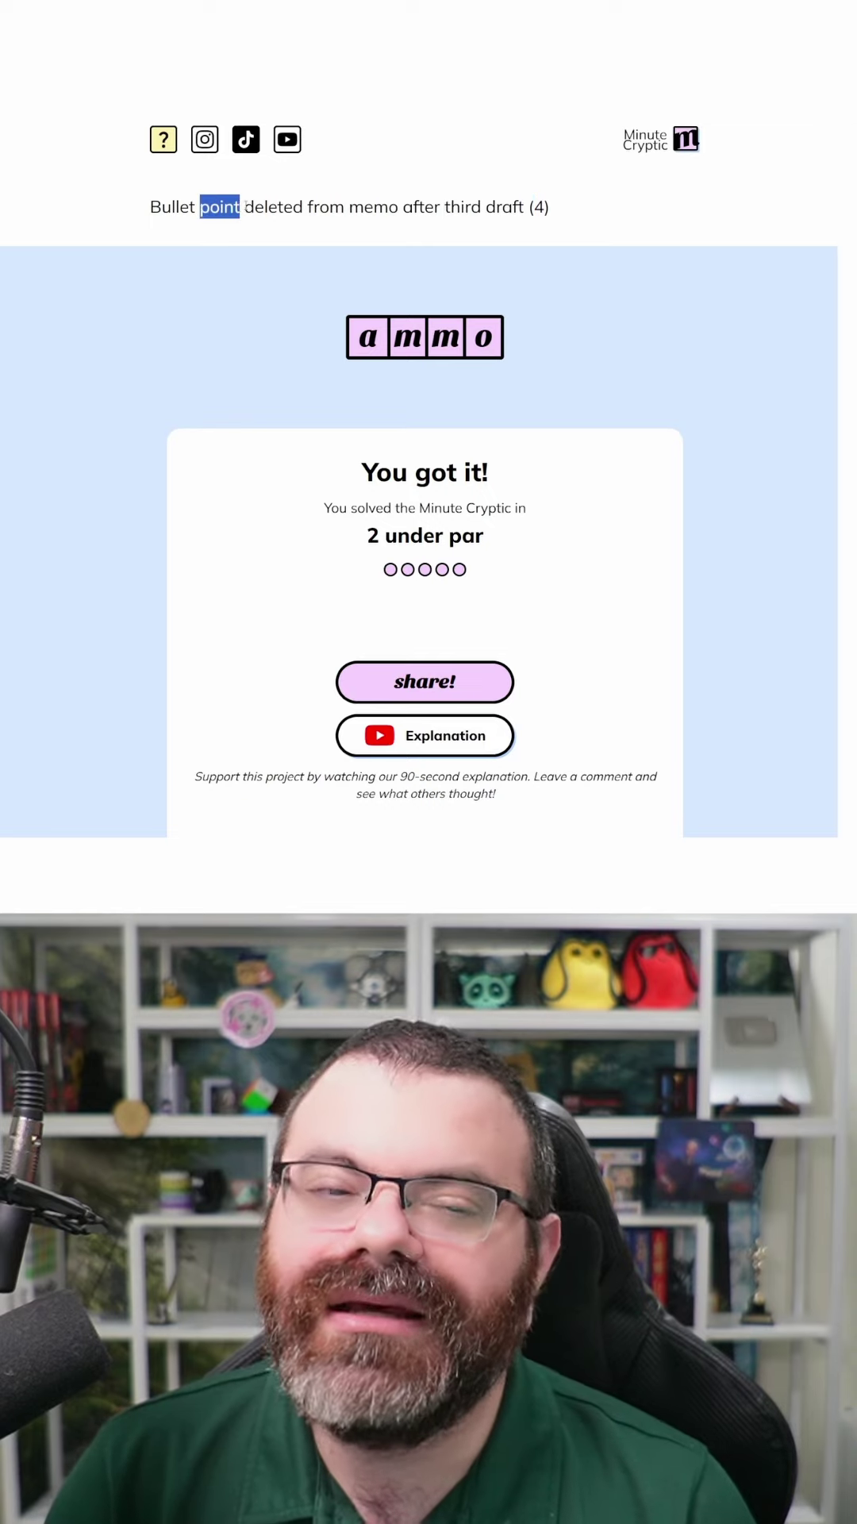
click(536, 223)
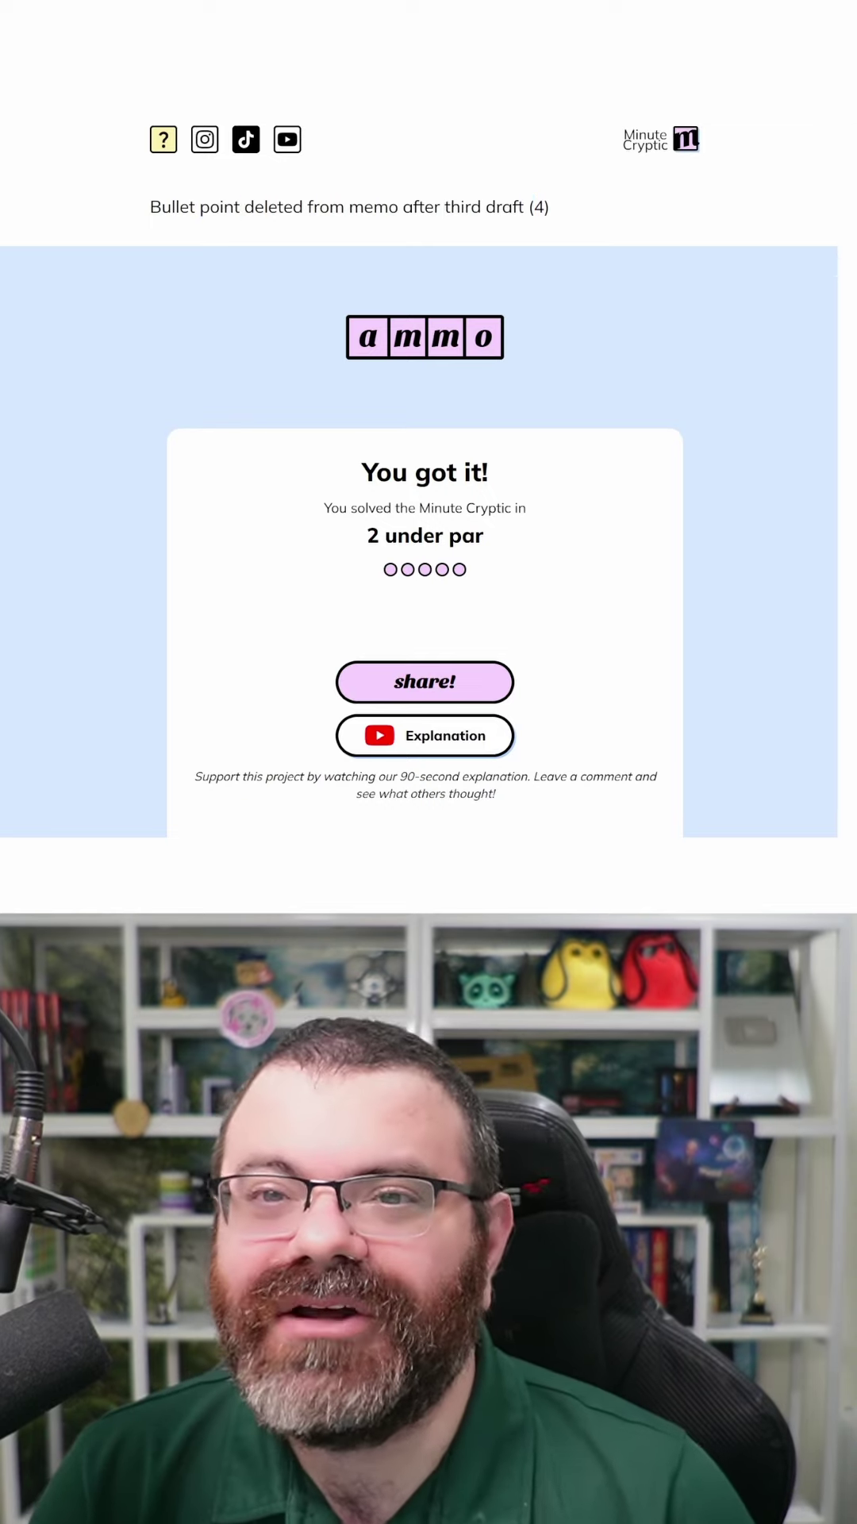